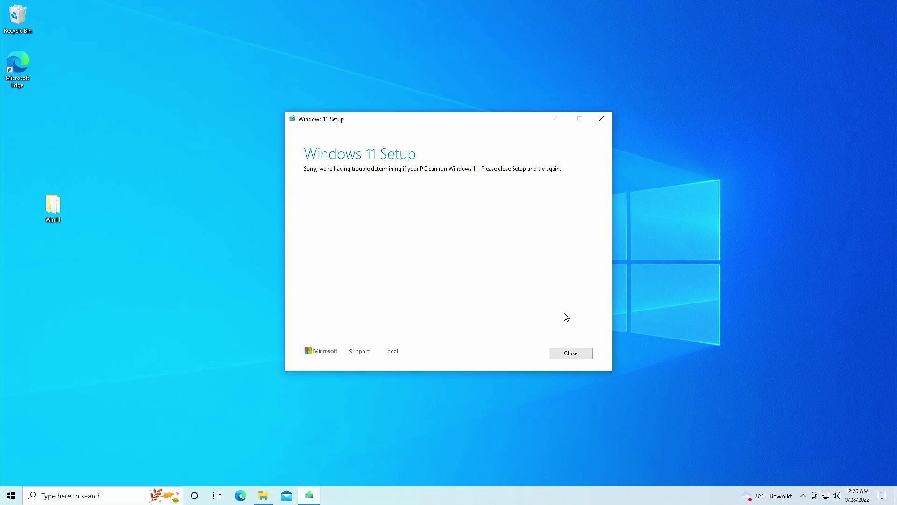
Close the Windows 11 Setup error saying PC compatibility couldn't be determined.
click(571, 353)
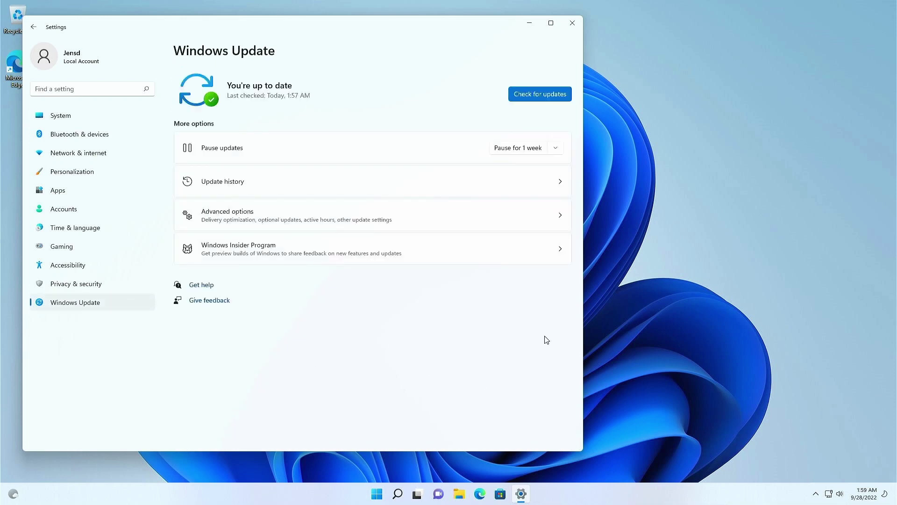
Check for regular and optional updates, then confirm Windows 10 Home 21H2 on the About page.
click(556, 97)
click(329, 213)
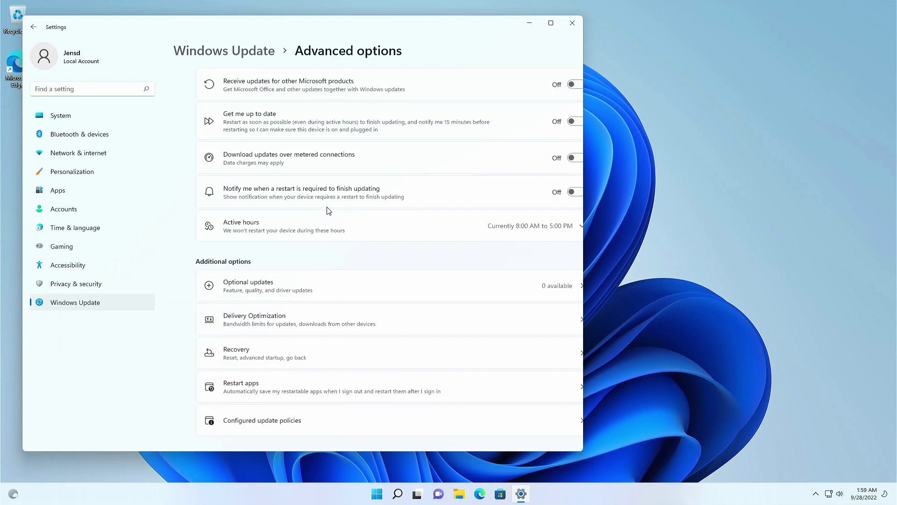
click(341, 295)
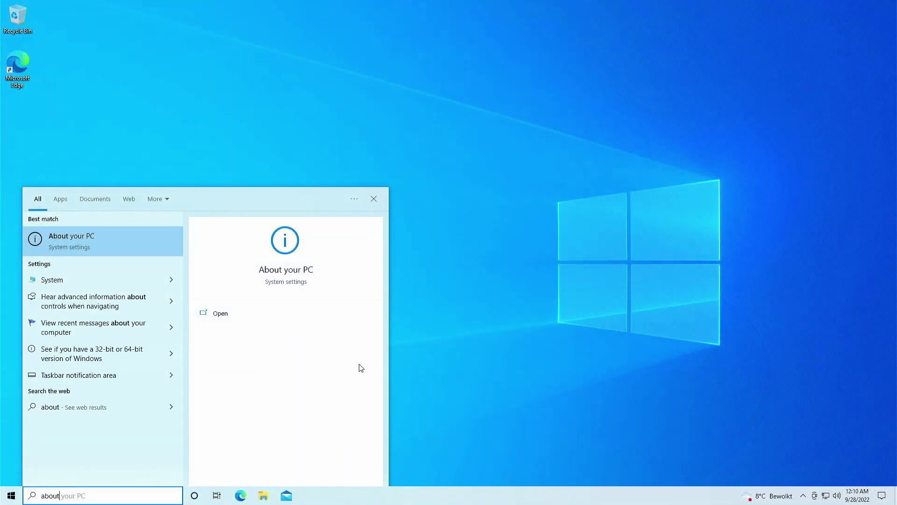
key(Return)
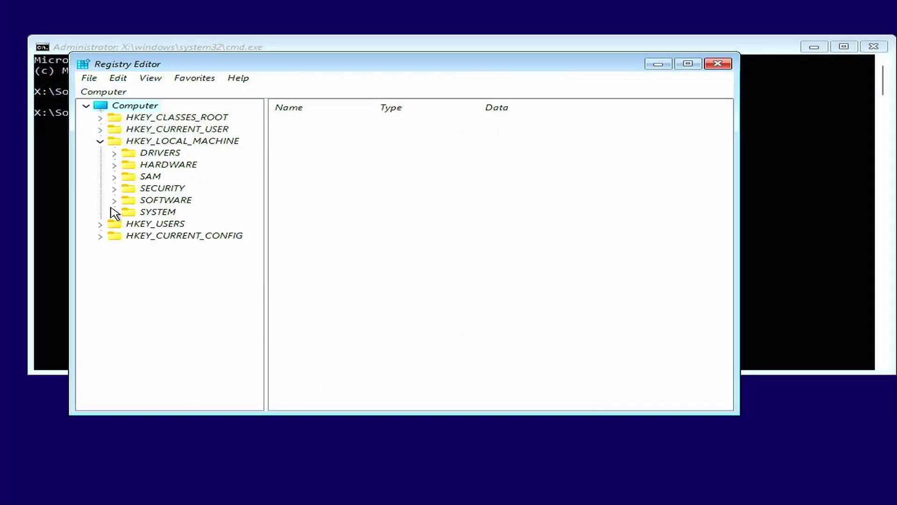
Create a new LabConfig key under HKLM\SYSTEM\Setup.
click(113, 212)
double_click(162, 331)
right_click(162, 331)
click(358, 354)
text(LabConfig)
key(Return)
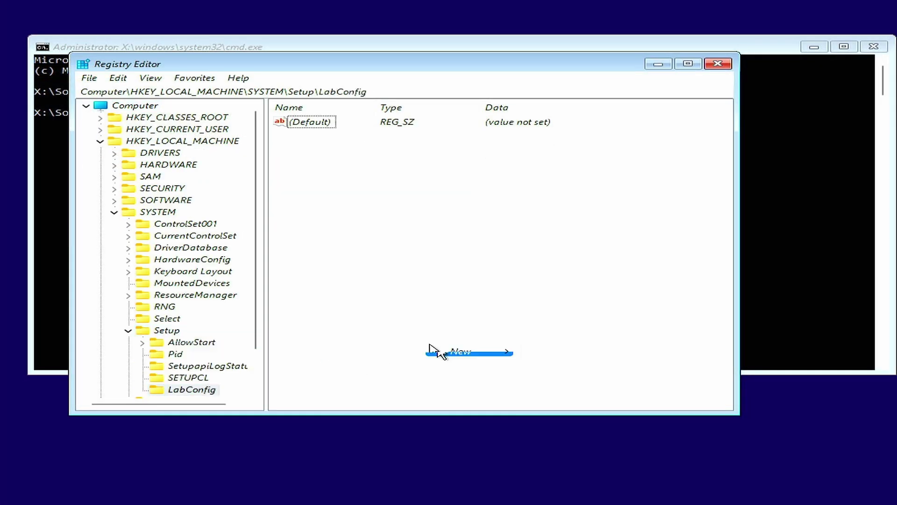
Add BypassTPMCheck and BypassSecureBootCheck DWORD (32-bit) values to LabConfig.
click(620, 400)
text(BypassTPMCheck)
key(Return)
right_click(417, 250)
click(543, 303)
text(Bypa)
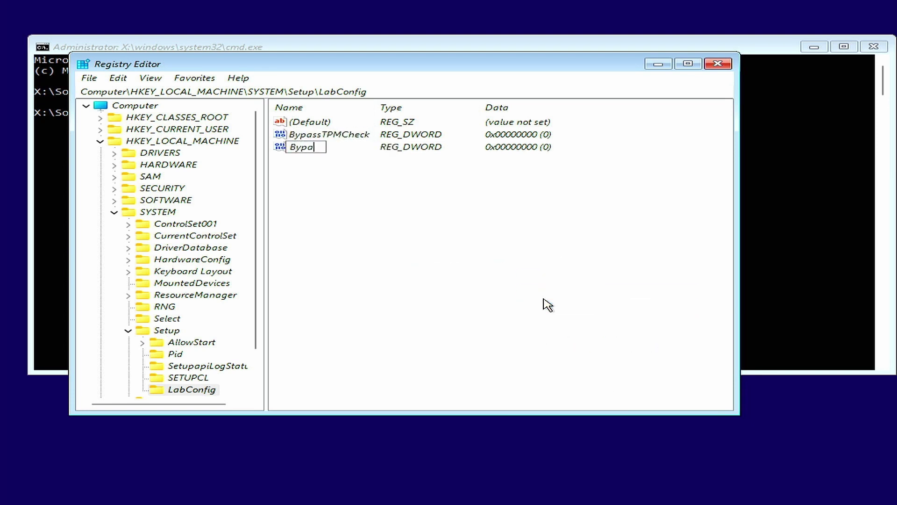
text(ssSecureBootCheck)
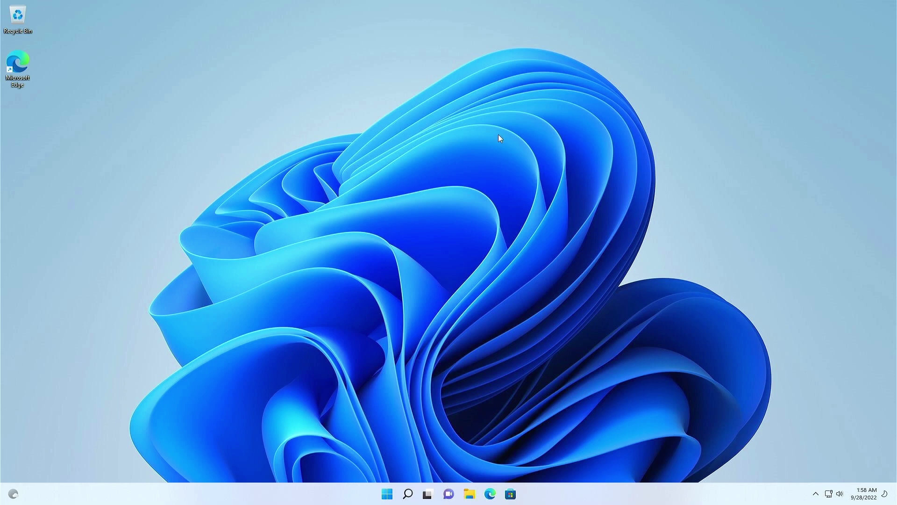
Confirm in Settings > System > About that the PC runs Windows 11 Home.
click(387, 494)
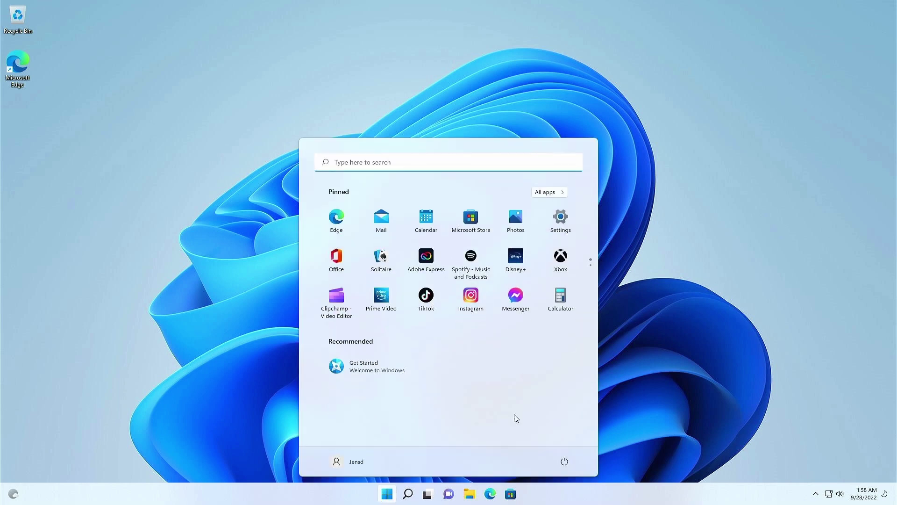
click(570, 230)
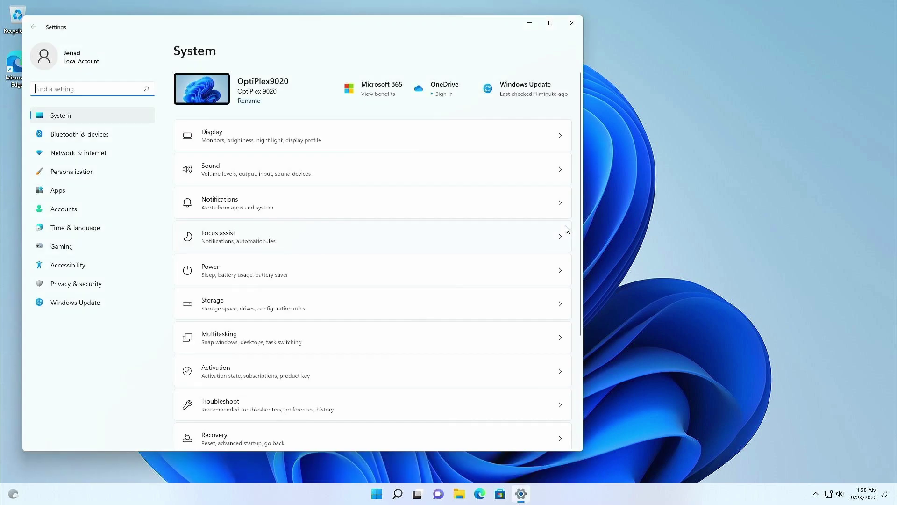
scroll(467, 212, down, 3)
scroll(466, 213, down, 2)
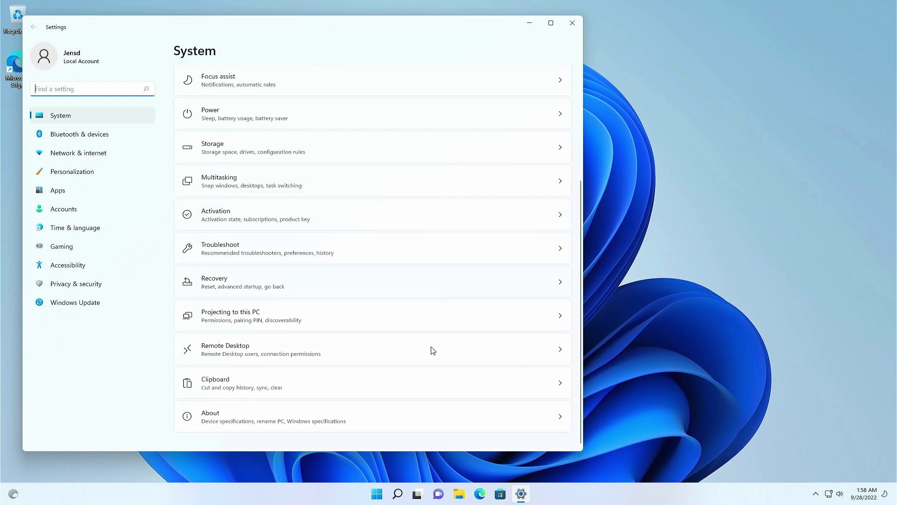
click(431, 421)
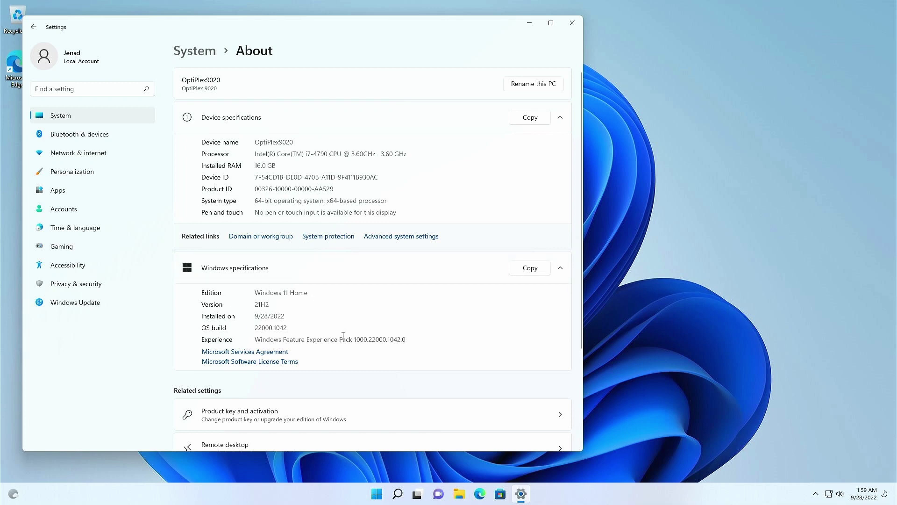
Check Windows Update for regular and optional updates, then close Settings.
click(129, 306)
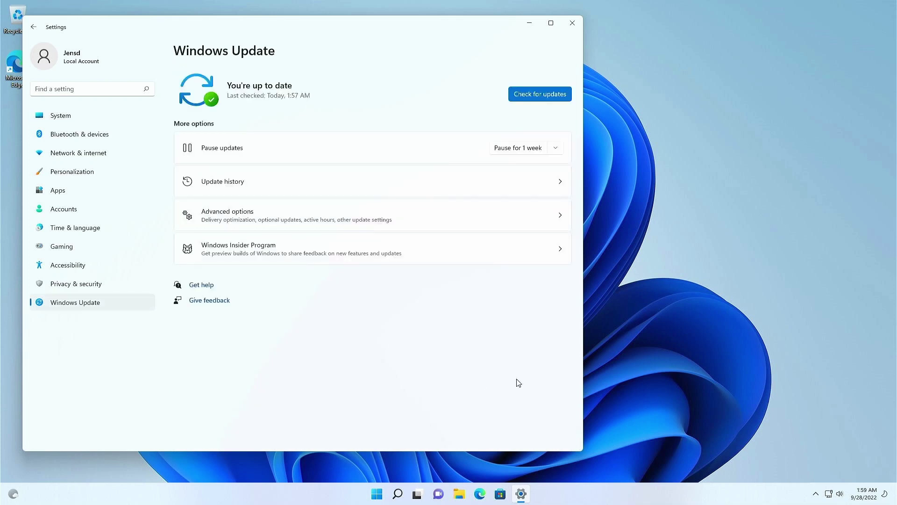
click(556, 95)
click(328, 211)
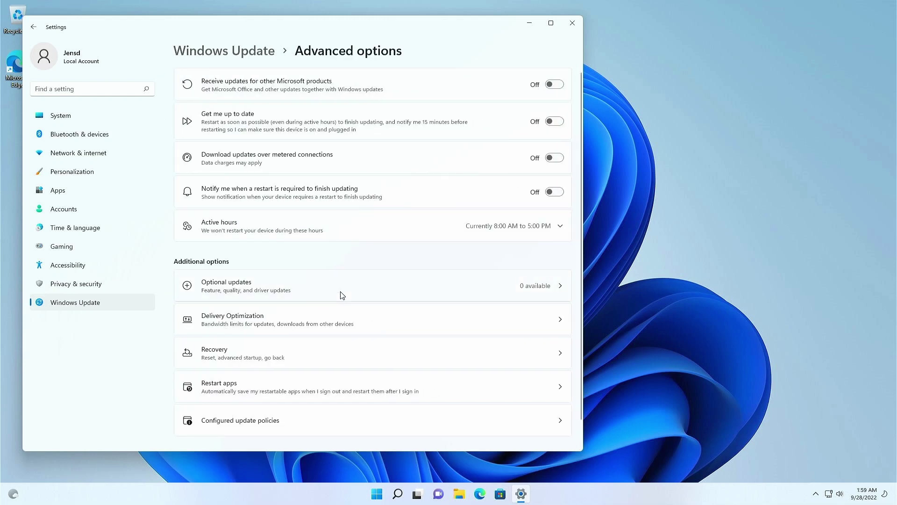
click(341, 296)
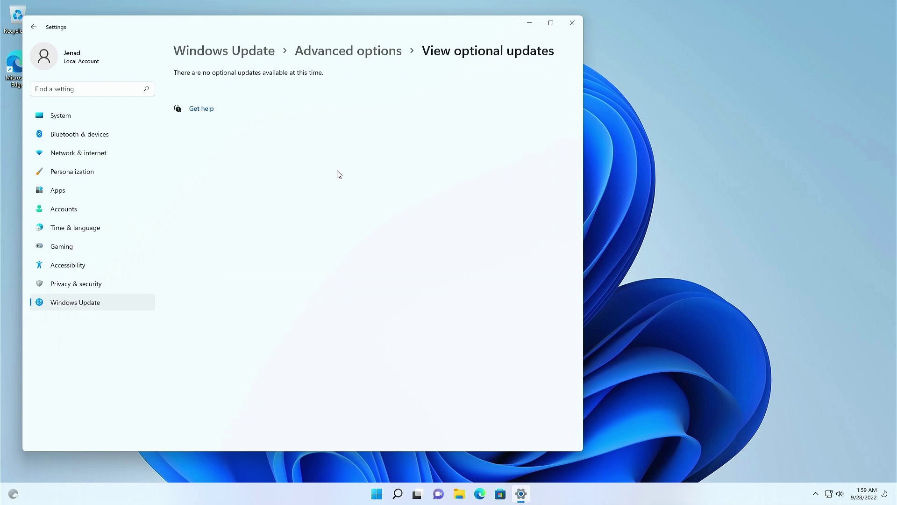
click(572, 24)
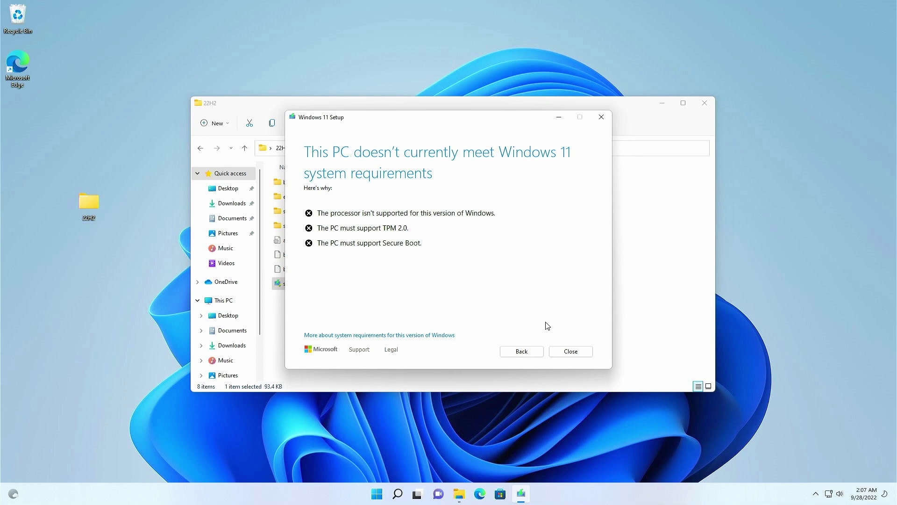
Dismiss the failed requirements check and download mediacreationtool.exe from Microsoft's Windows 11 page.
click(601, 117)
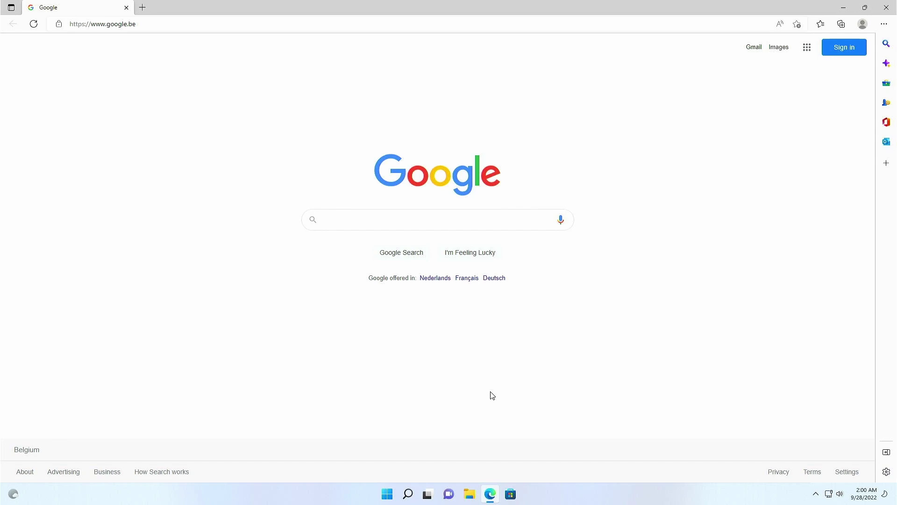
text(d)
text(ownload)
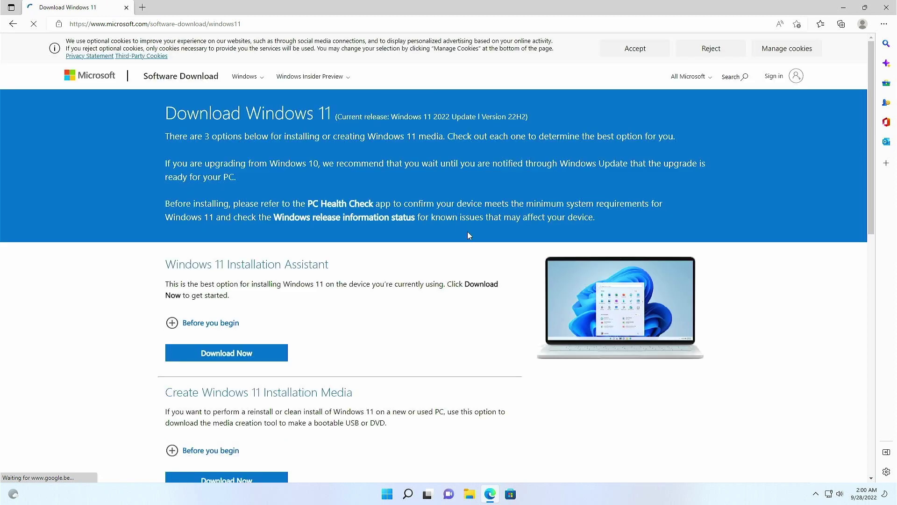
scroll(467, 235, down, 2)
scroll(467, 235, down, 2)
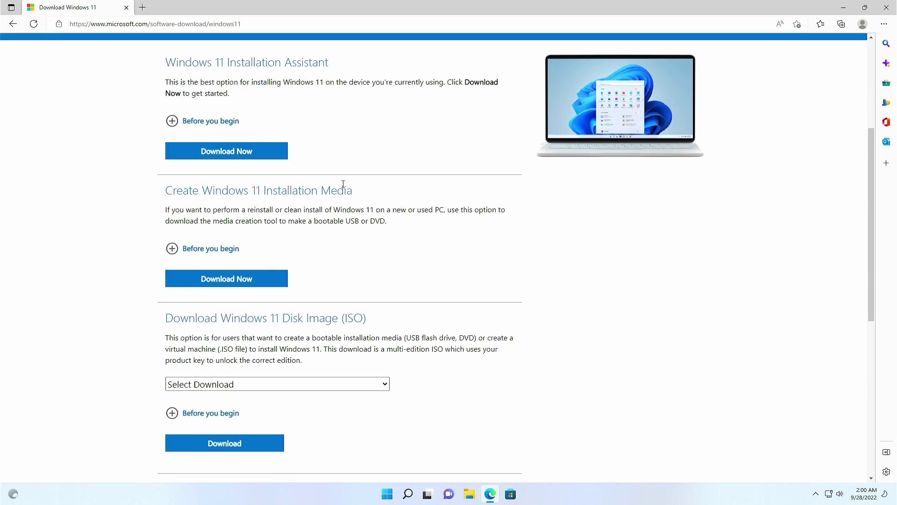
click(275, 278)
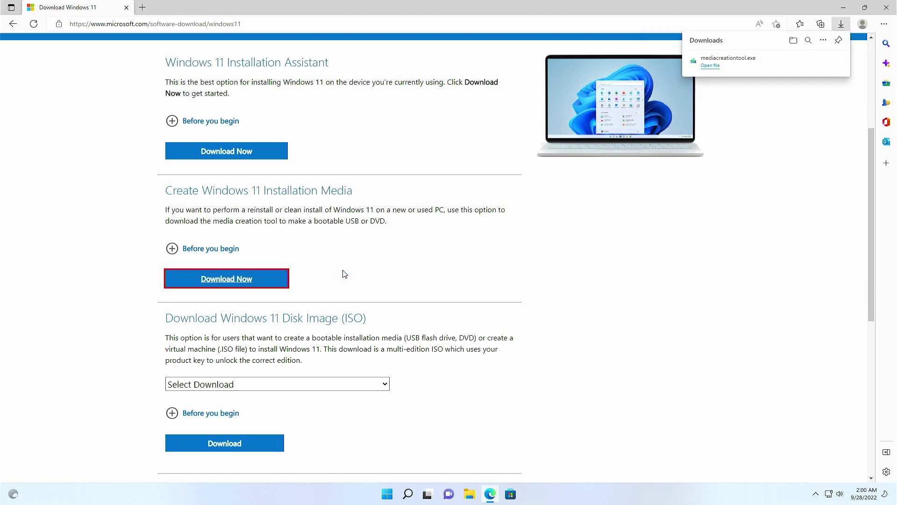
Close Edge and run mediacreationtool from Downloads, approving the UAC prompt.
click(888, 15)
key(super+e)
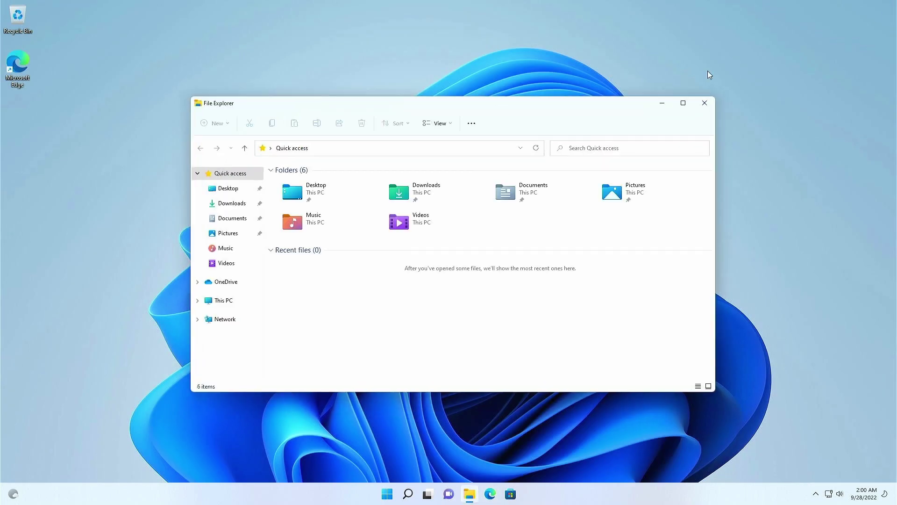
click(216, 205)
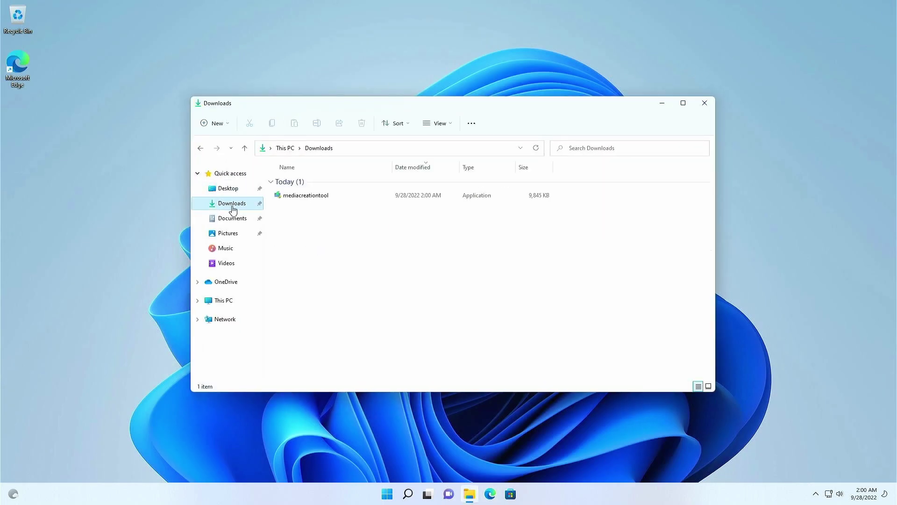
click(337, 200)
double_click(337, 200)
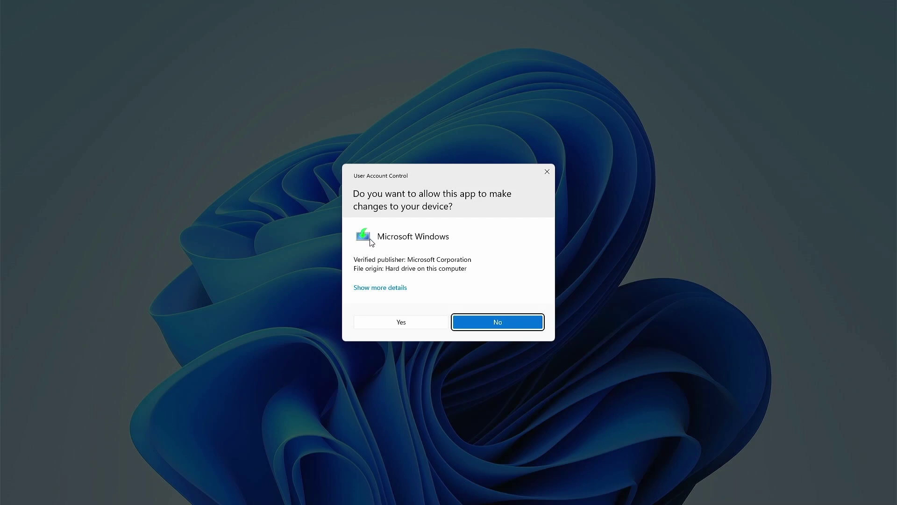
click(399, 322)
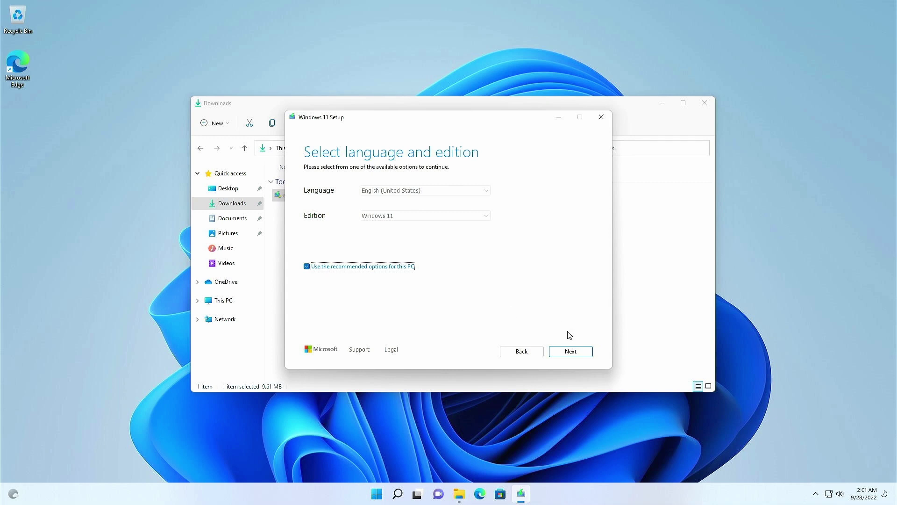
Build an English Windows 11 ISO named Windows in Downloads, then finish the tool.
click(571, 351)
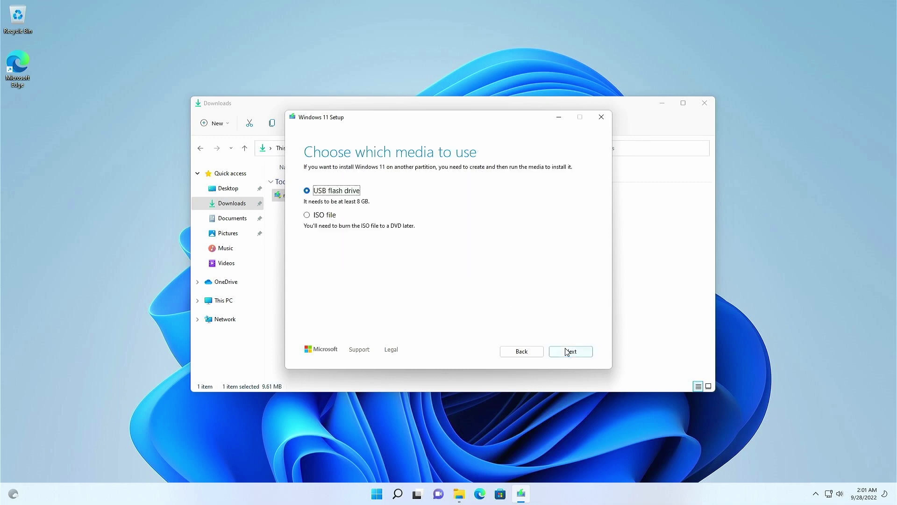
click(309, 216)
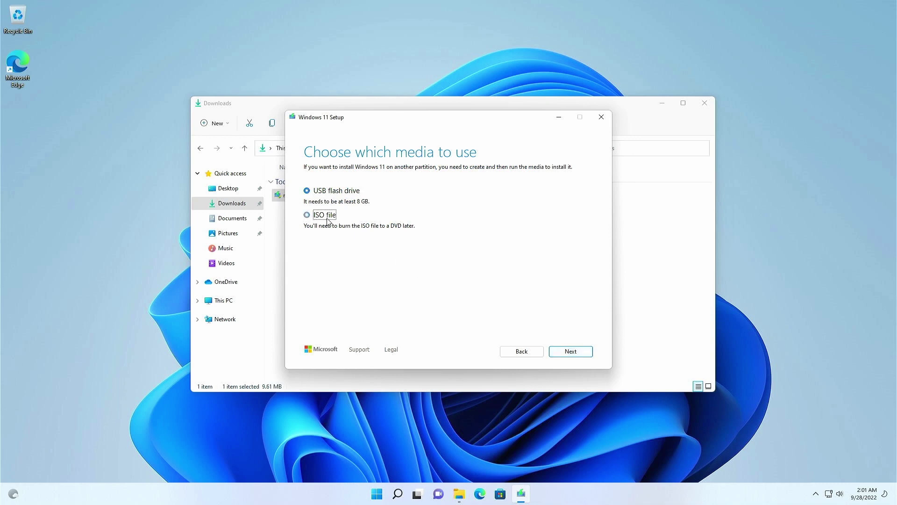
click(571, 352)
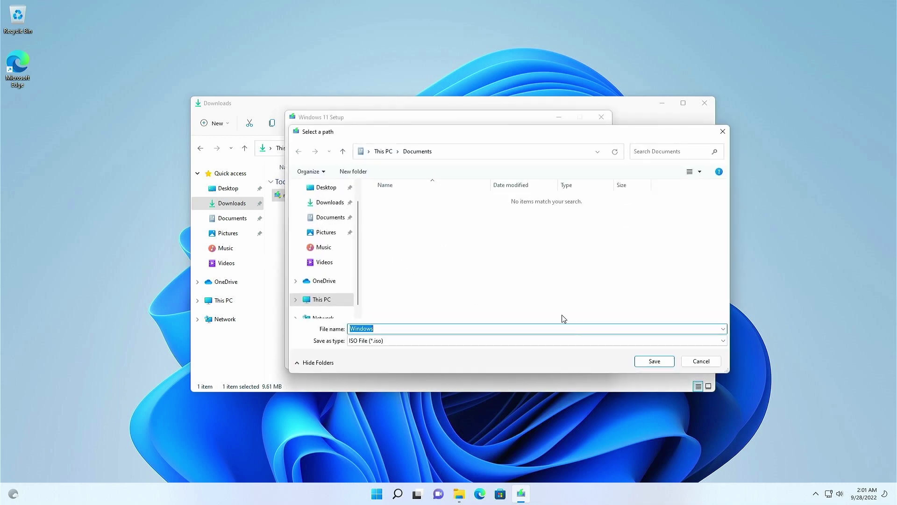
click(336, 203)
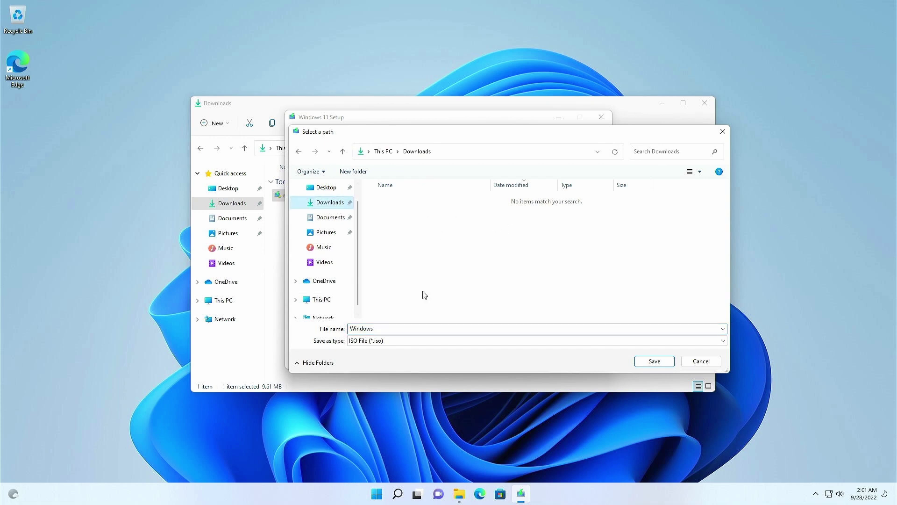
click(654, 359)
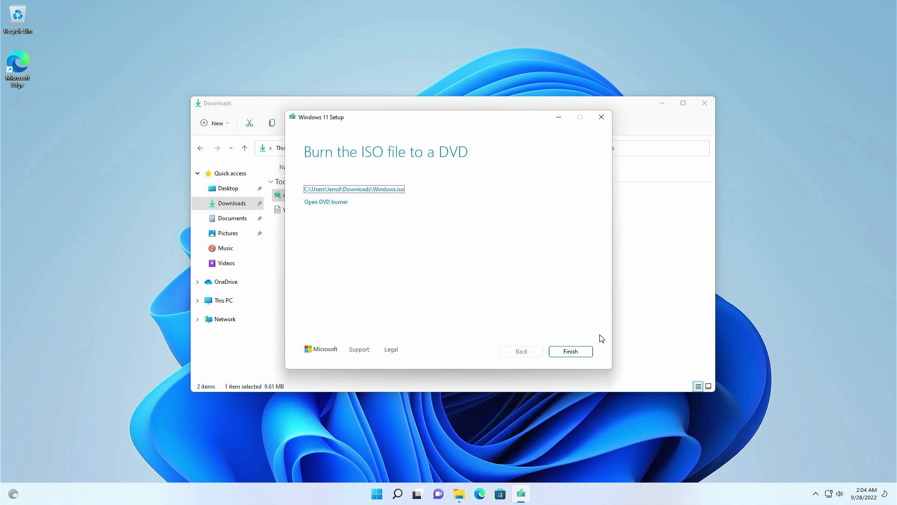
click(585, 352)
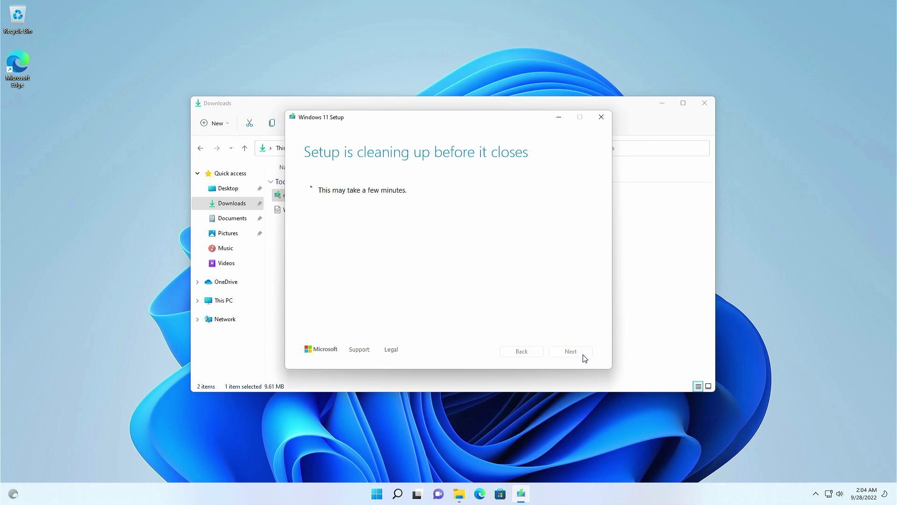
Mount the Windows ISO from Downloads and view drive D: (ESD-ISO) under This PC.
click(449, 322)
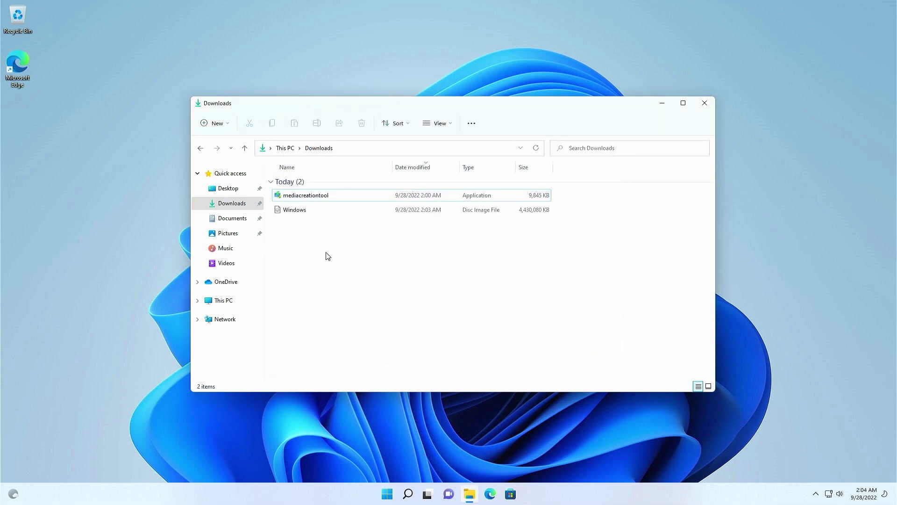
click(312, 209)
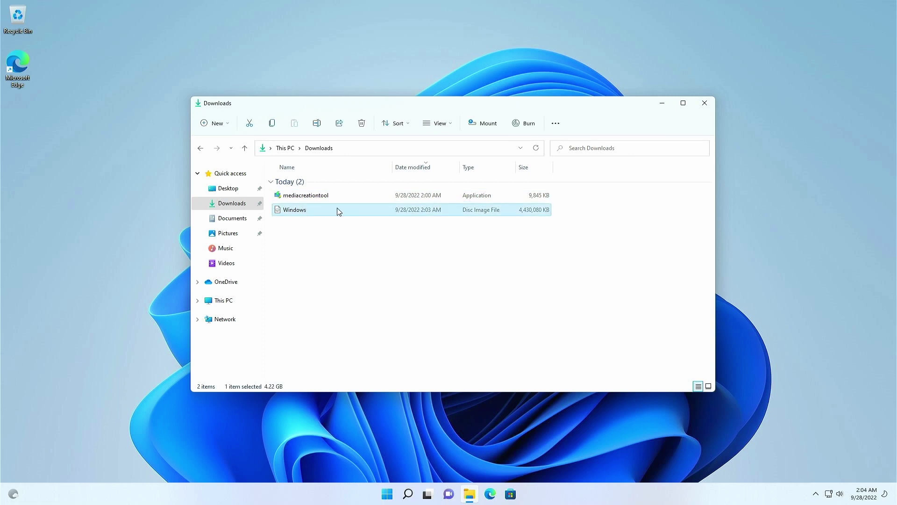
mouse_move(337, 210)
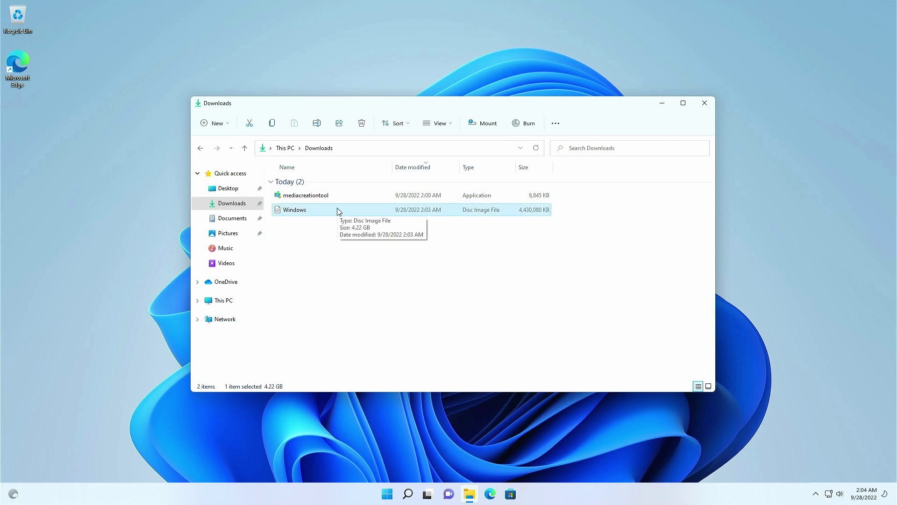
double_click(339, 211)
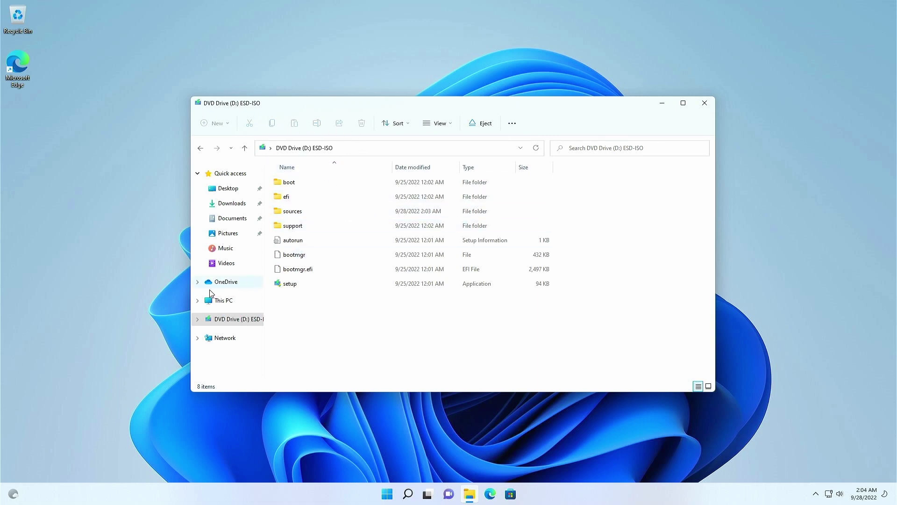
click(197, 302)
scroll(236, 296, down, 1)
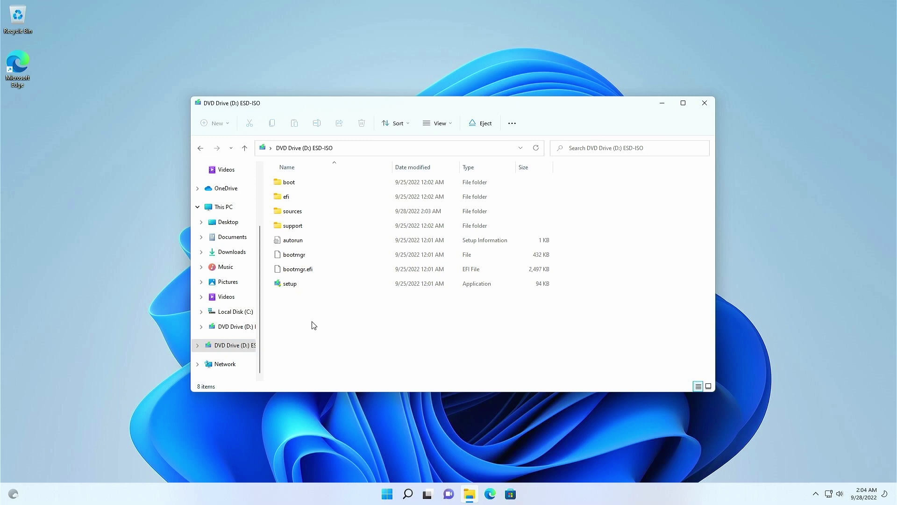
Create a 22H2 desktop folder, copy the ESD-ISO files into it, and right-click the DVD drive.
right_click(72, 199)
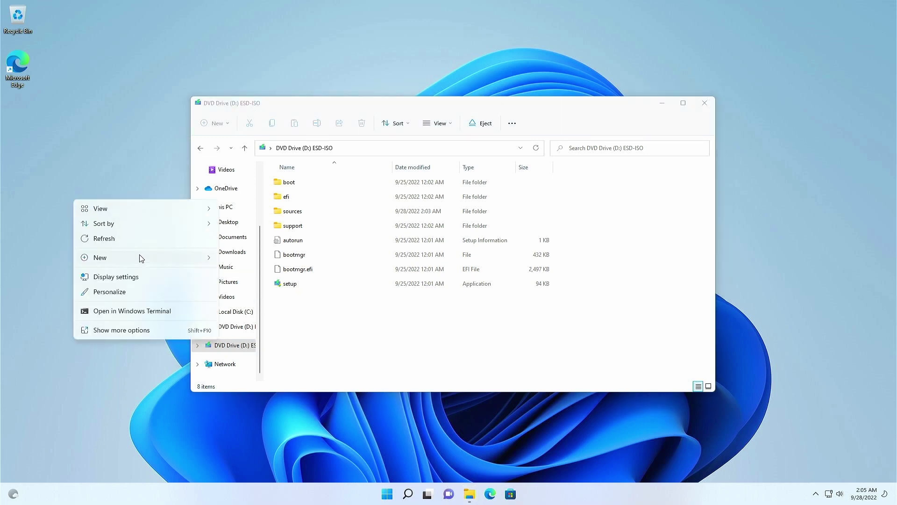
mouse_move(140, 257)
click(244, 265)
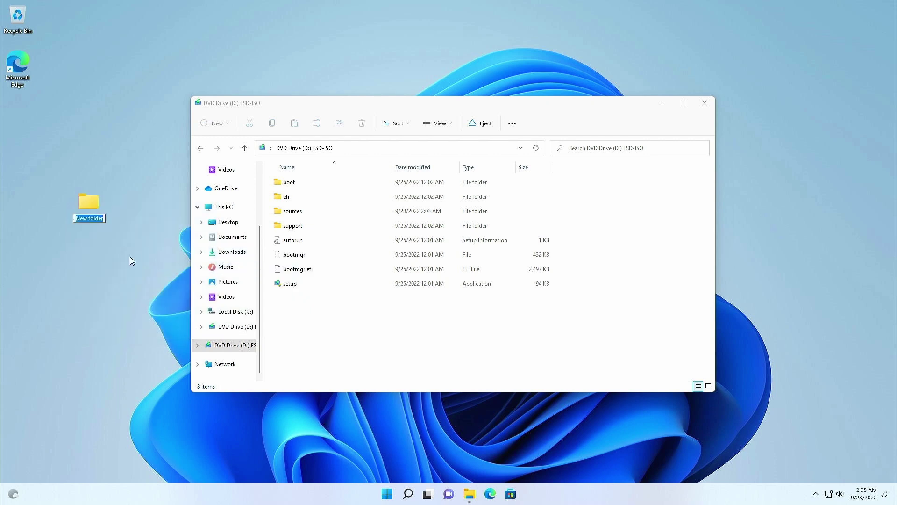
text(22H2)
mouse_move(330, 306)
mouse_down()
mouse_move(284, 183)
mouse_move(43, 174)
mouse_move(87, 194)
mouse_up()
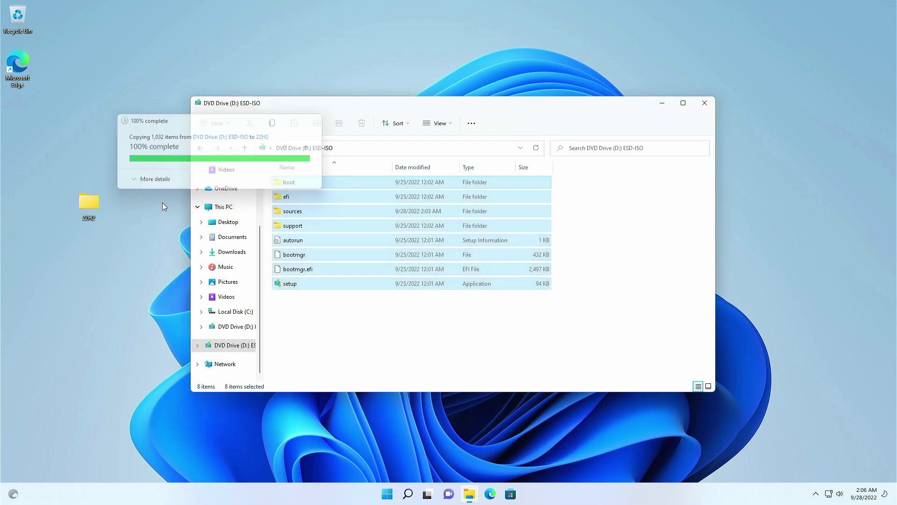
click(320, 329)
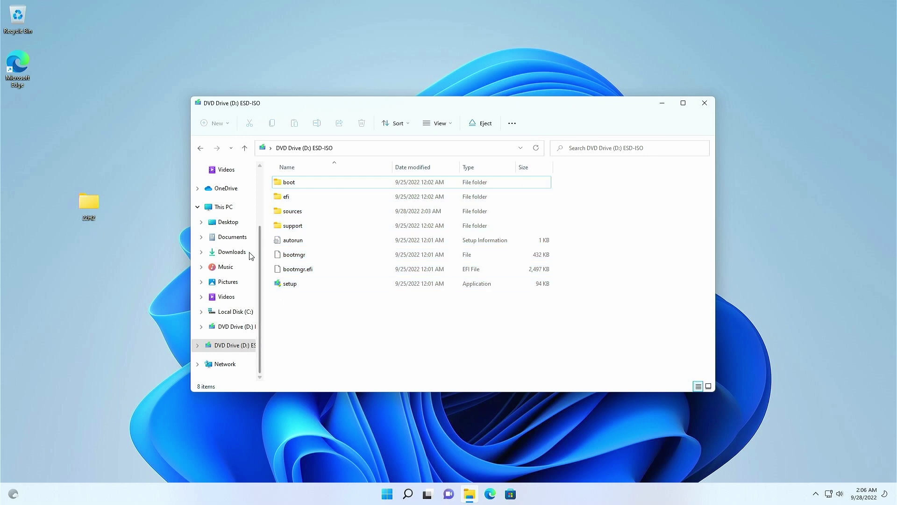
click(234, 208)
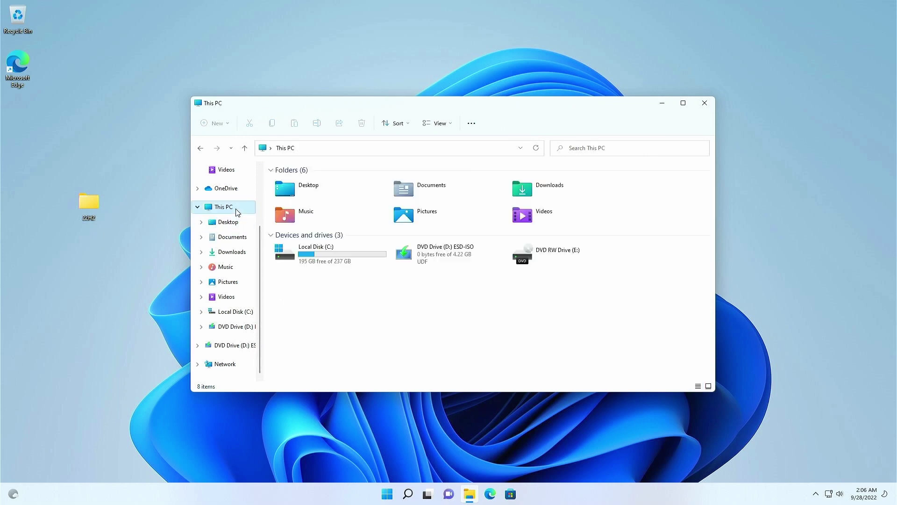
right_click(424, 258)
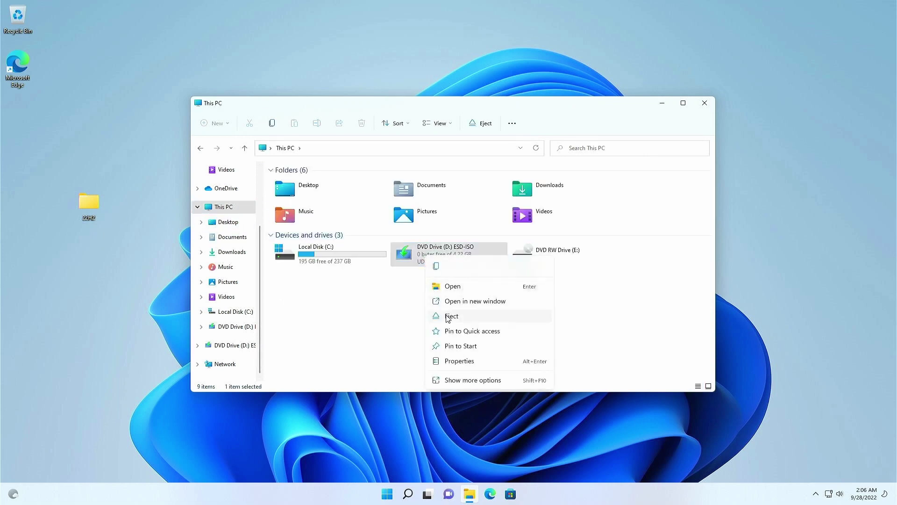
Eject the mounted ISO drive and delete the Windows ISO from Downloads.
click(452, 316)
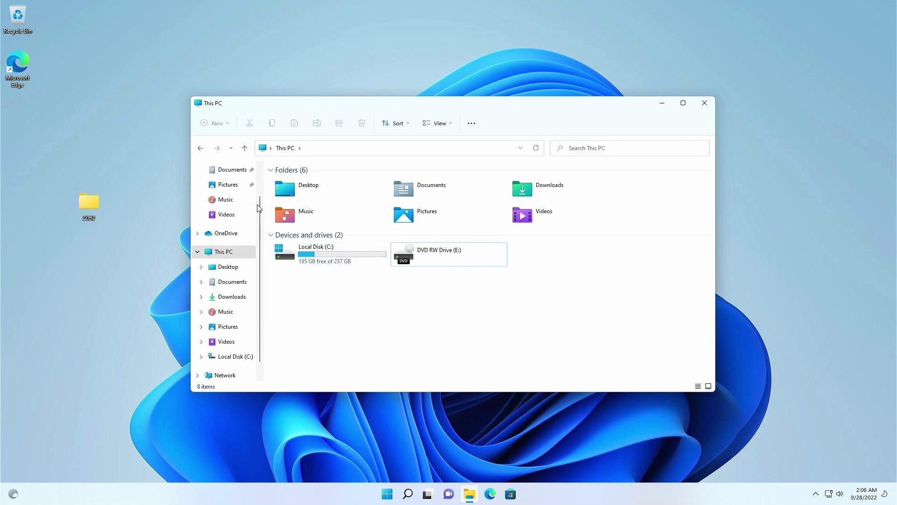
scroll(237, 192, up, 3)
click(232, 203)
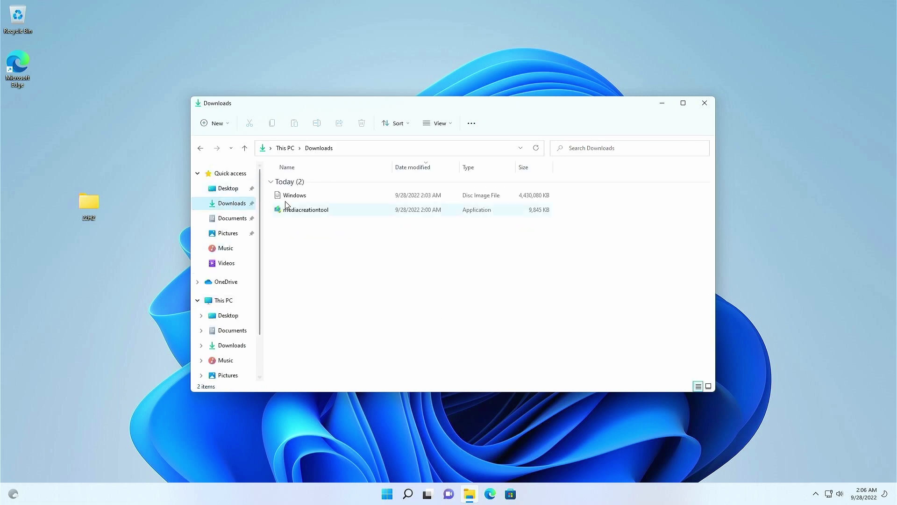
click(298, 195)
key(Delete)
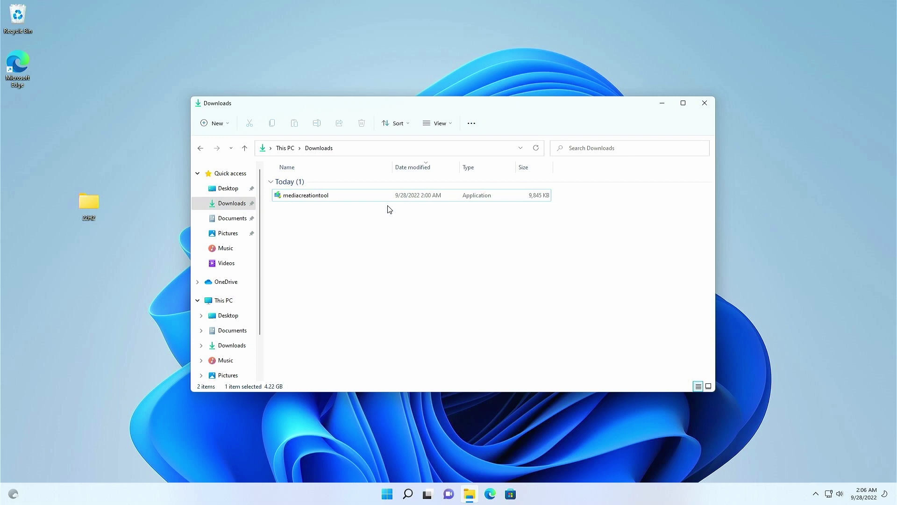
click(706, 104)
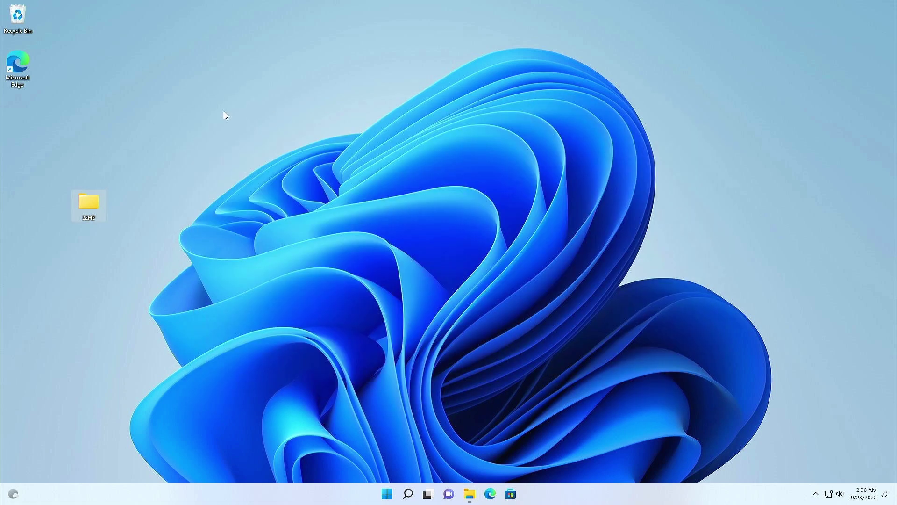
Select appraiserres.dll in the desktop 22H2\sources folder.
double_click(94, 199)
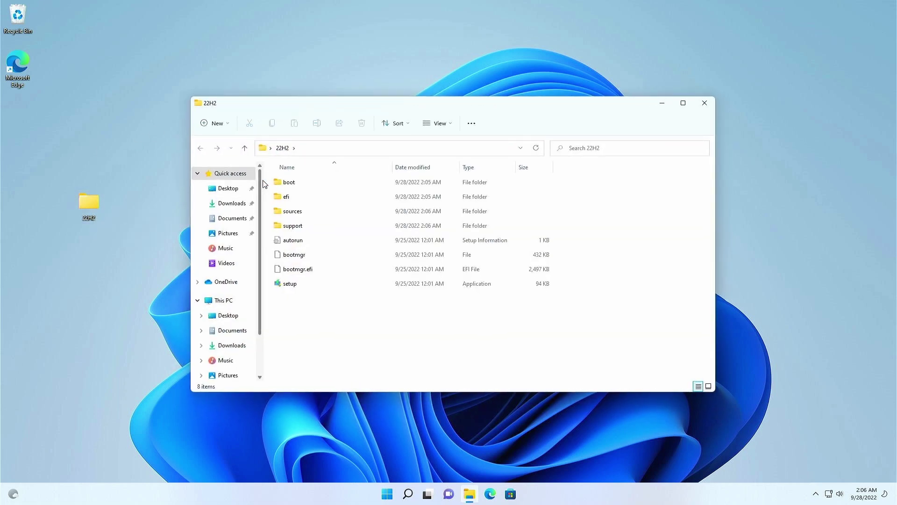
double_click(344, 216)
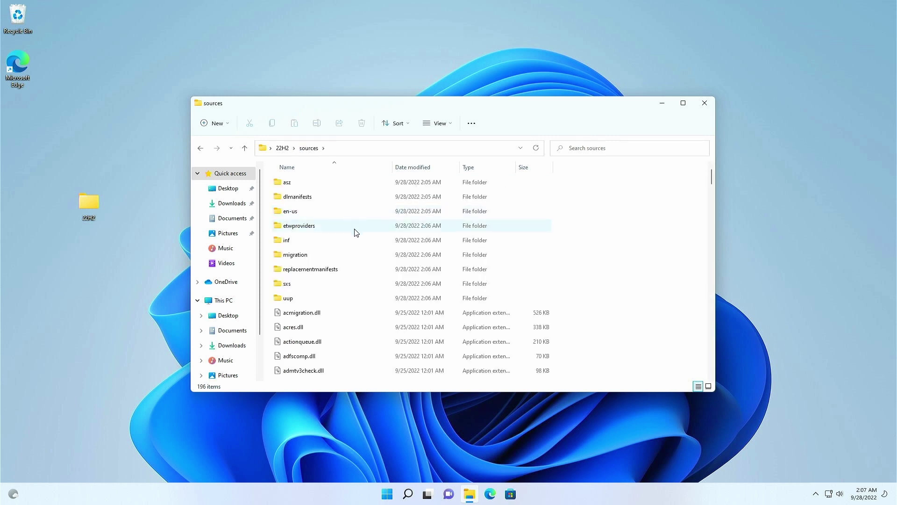
scroll(375, 271, down, 1)
scroll(376, 271, down, 2)
scroll(376, 271, down, 2)
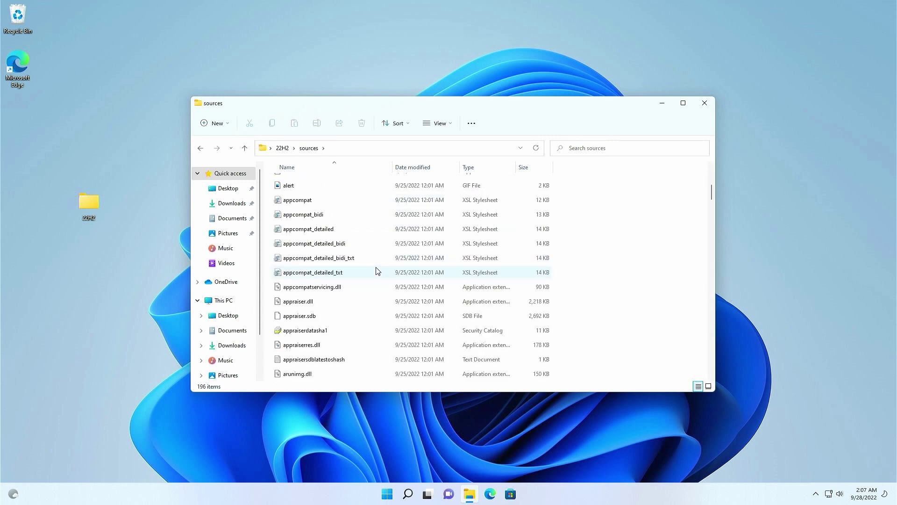
click(386, 344)
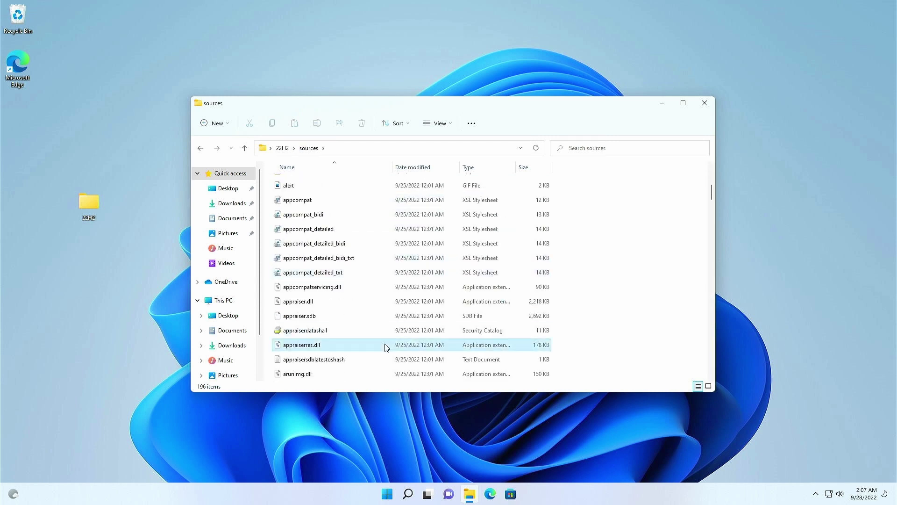
scroll(457, 310, down, 1)
scroll(455, 310, down, 3)
scroll(455, 309, up, 3)
scroll(470, 313, down, 1)
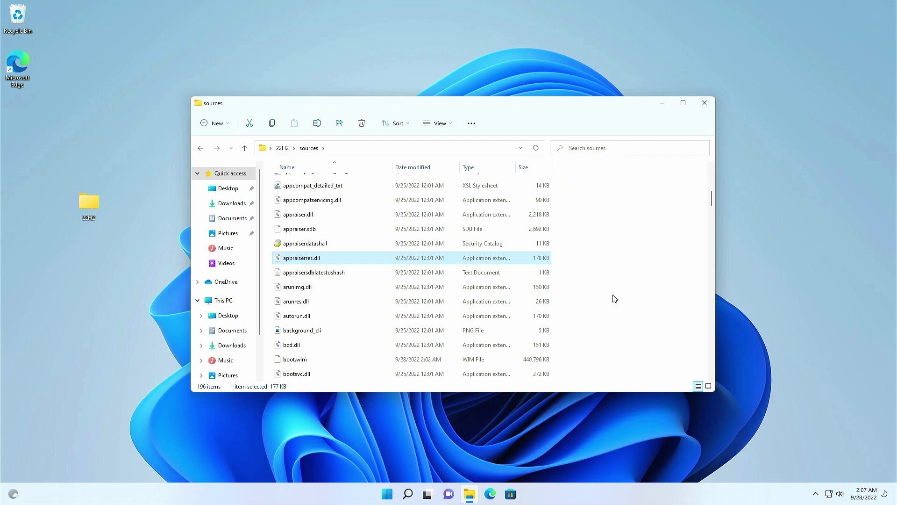
Load the jensd.be blog in Microsoft Edge.
click(491, 494)
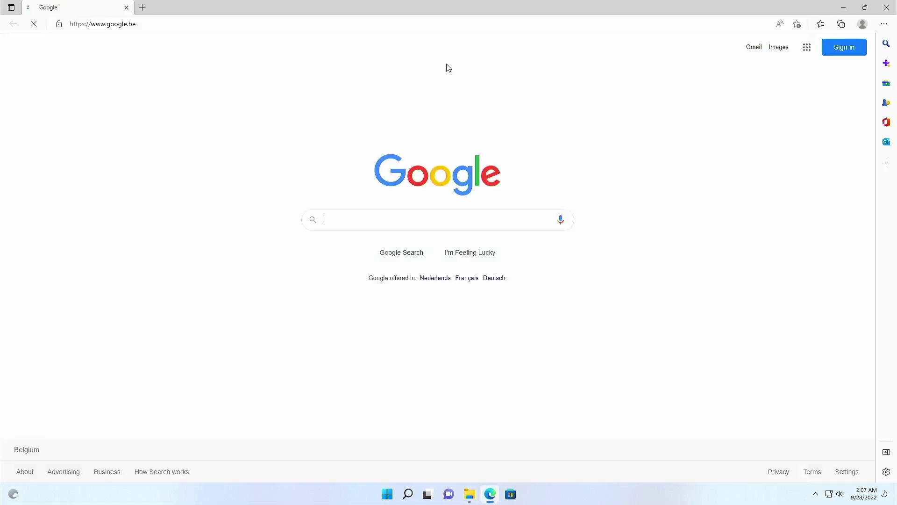
click(395, 21)
text(jen)
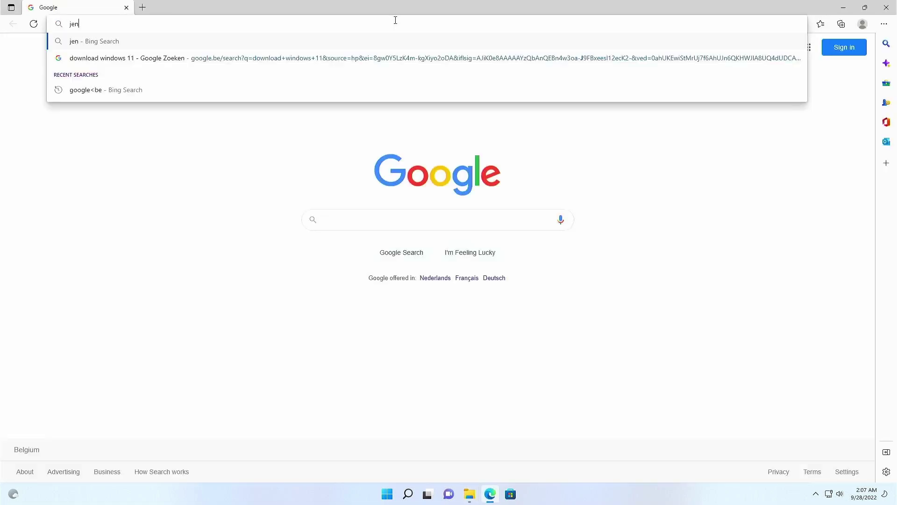
text(sd.be)
key(Return)
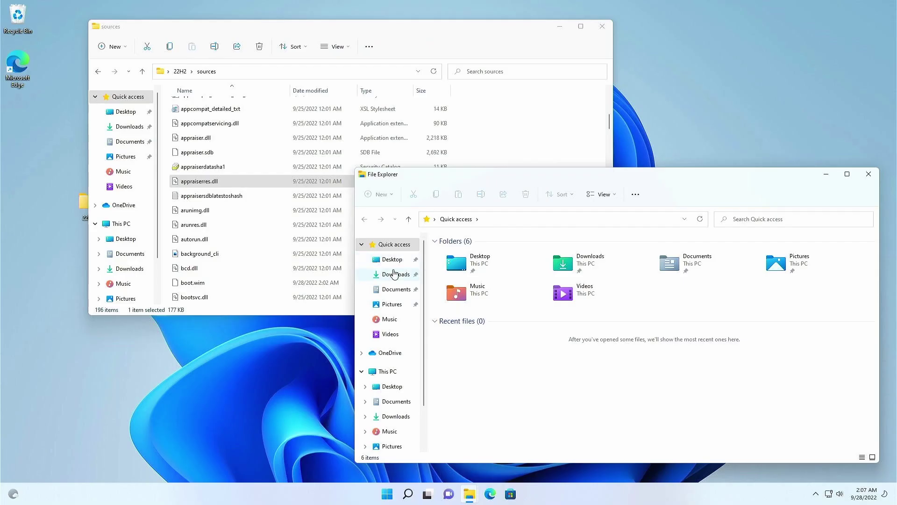
Copy appraiserres.dll from the downloaded zip into sources, replacing the existing file.
click(392, 274)
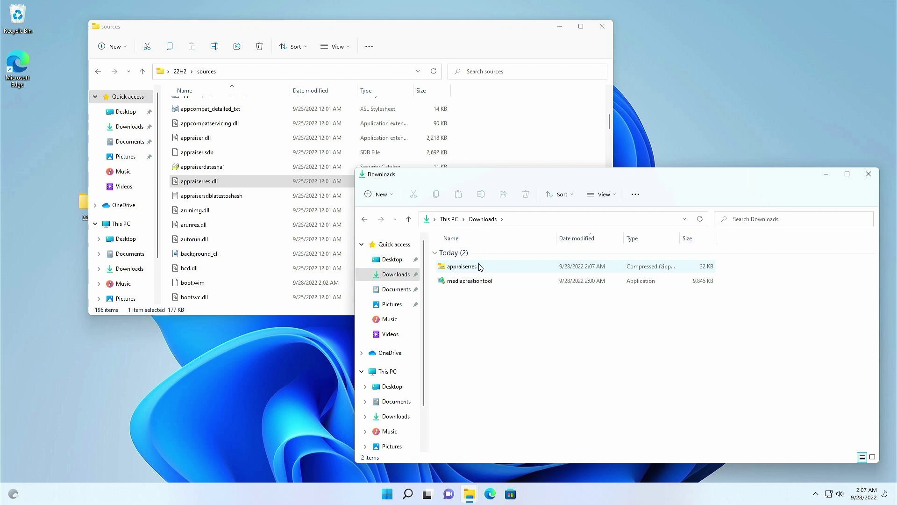
click(490, 267)
double_click(489, 269)
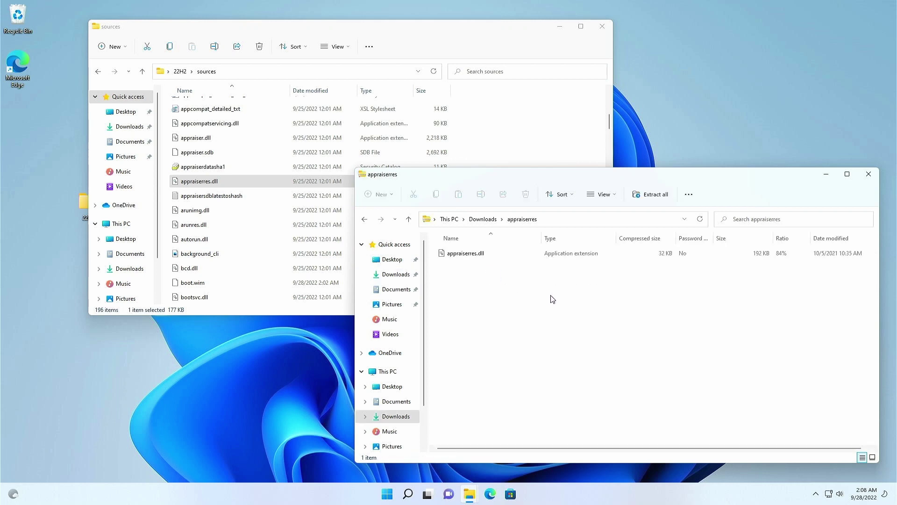
click(472, 254)
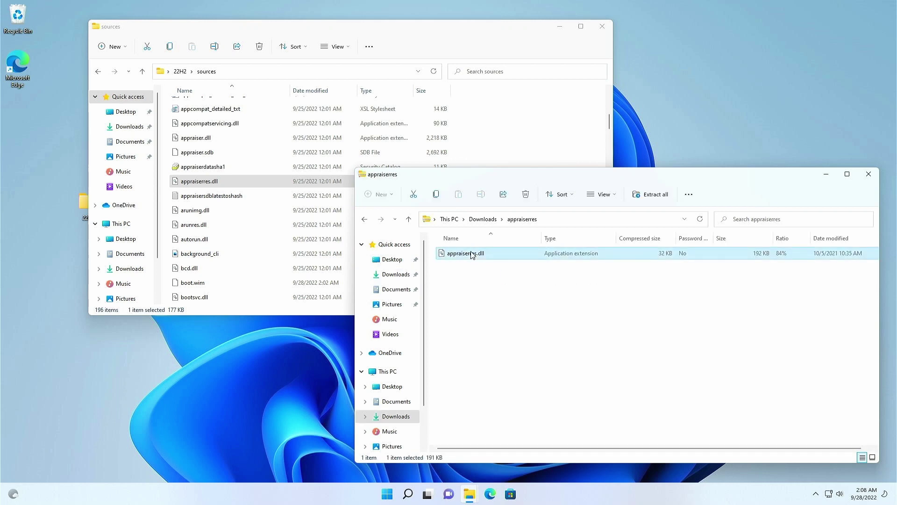
drag(473, 256, 297, 208)
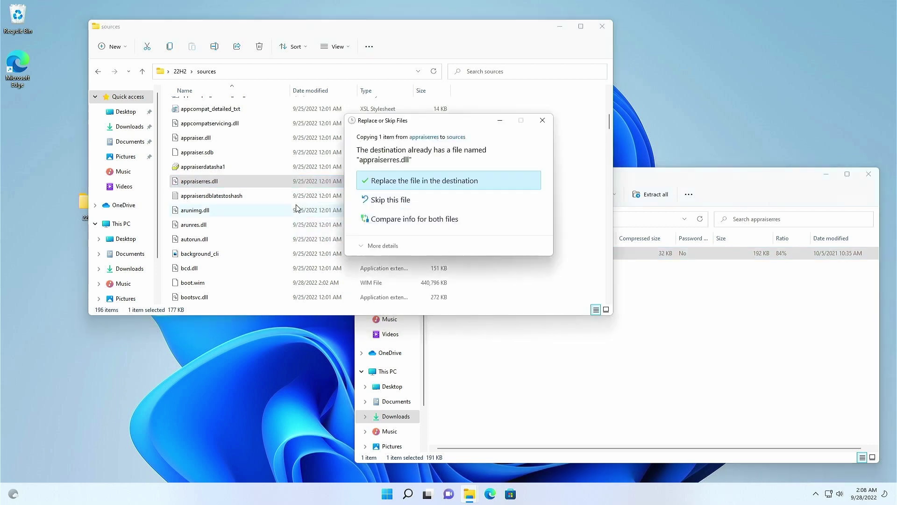
click(526, 189)
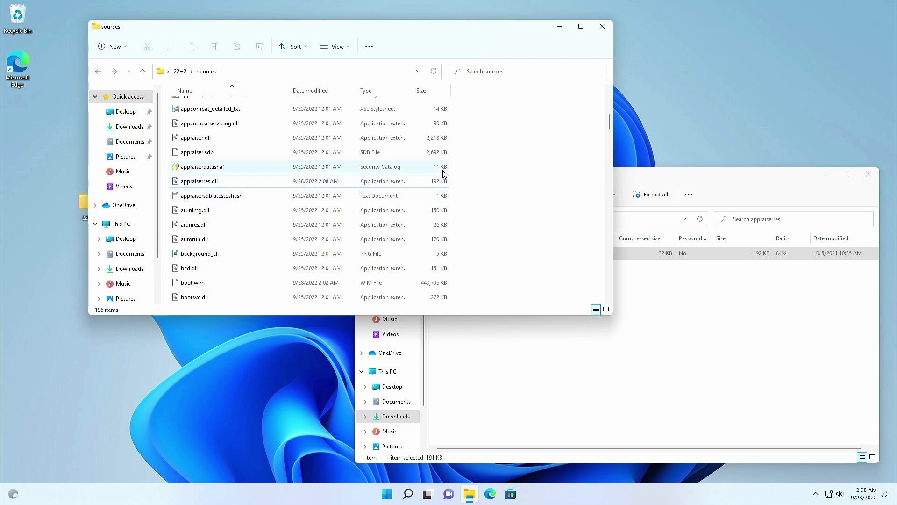
Close the archive window, reposition the sources window, and go up to the 22H2 folder.
click(869, 175)
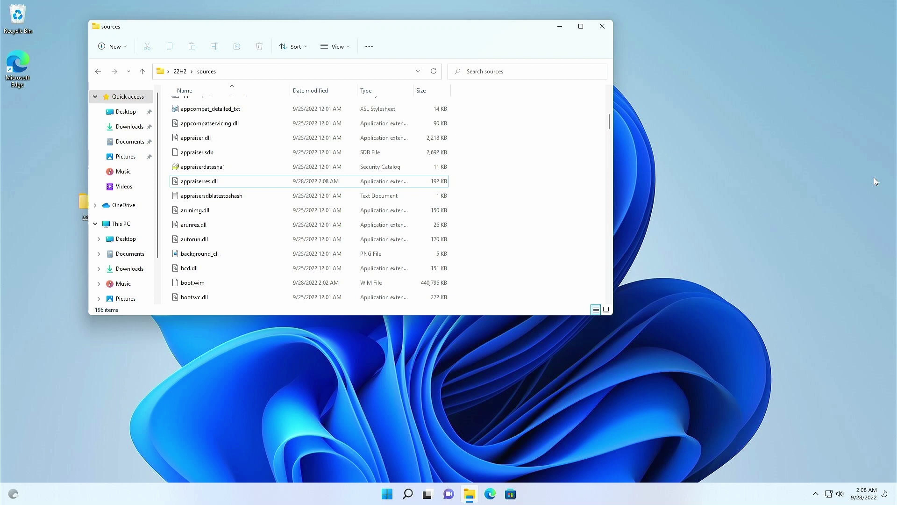
drag(401, 32, 471, 83)
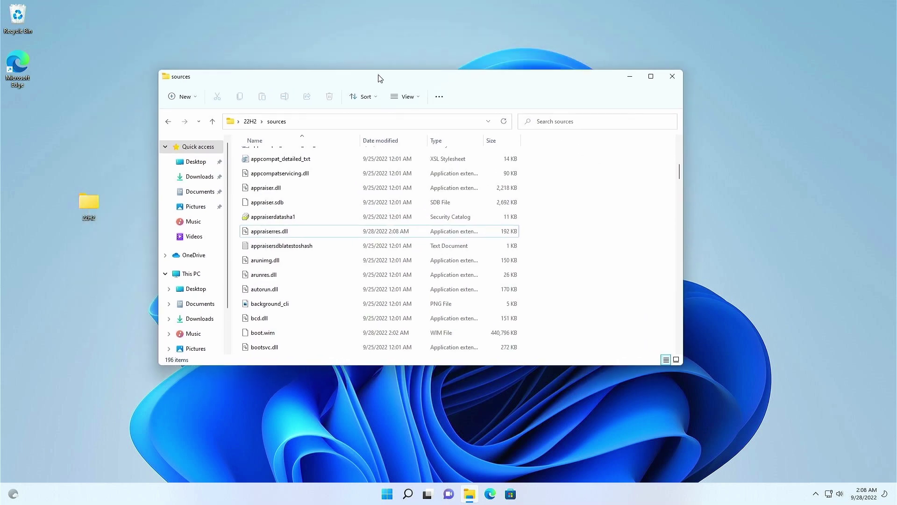
click(250, 121)
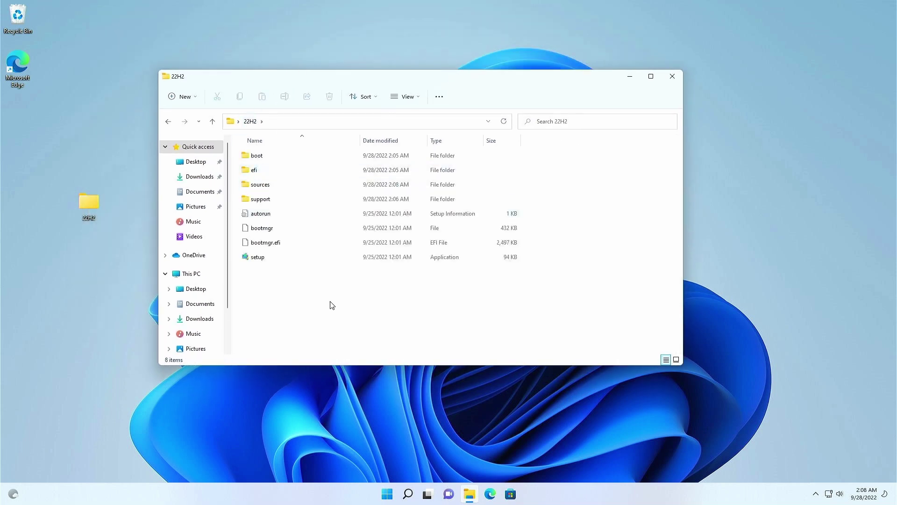
Run setup as administrator, skip updates with 'Not right now', accept the license and install.
double_click(284, 262)
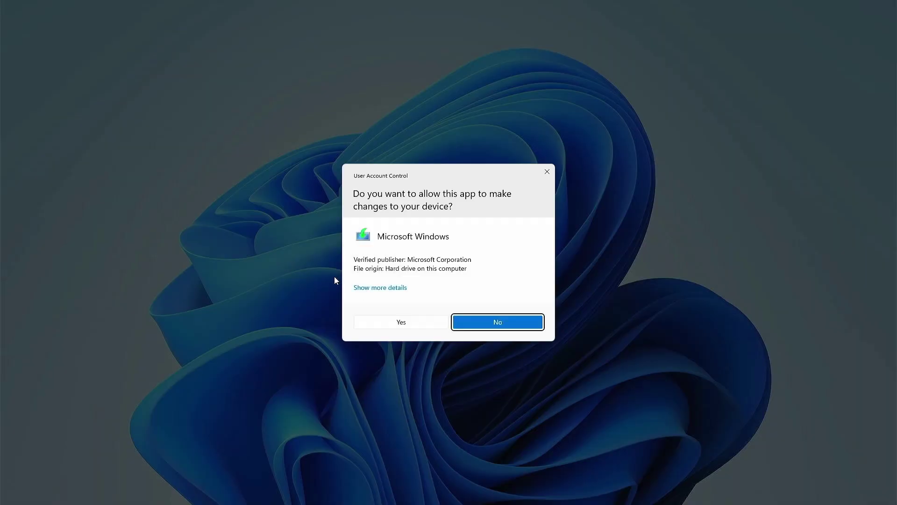
click(418, 322)
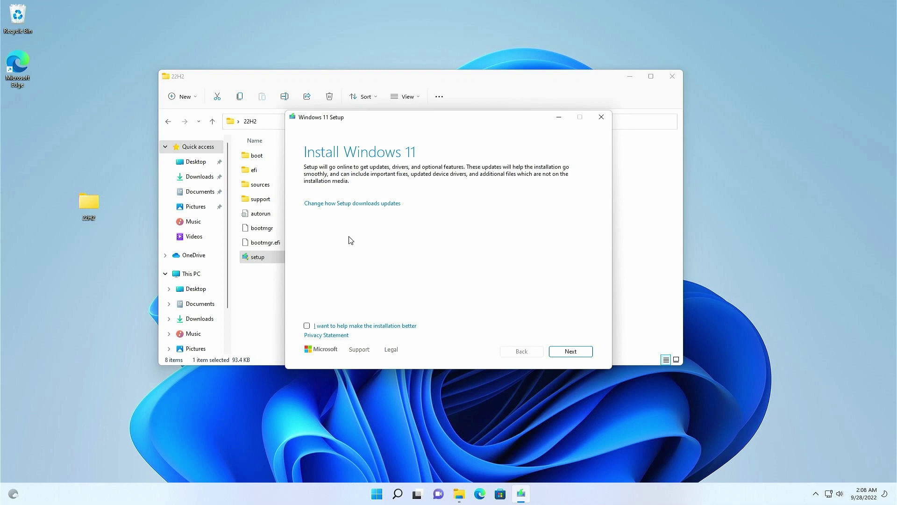
click(353, 205)
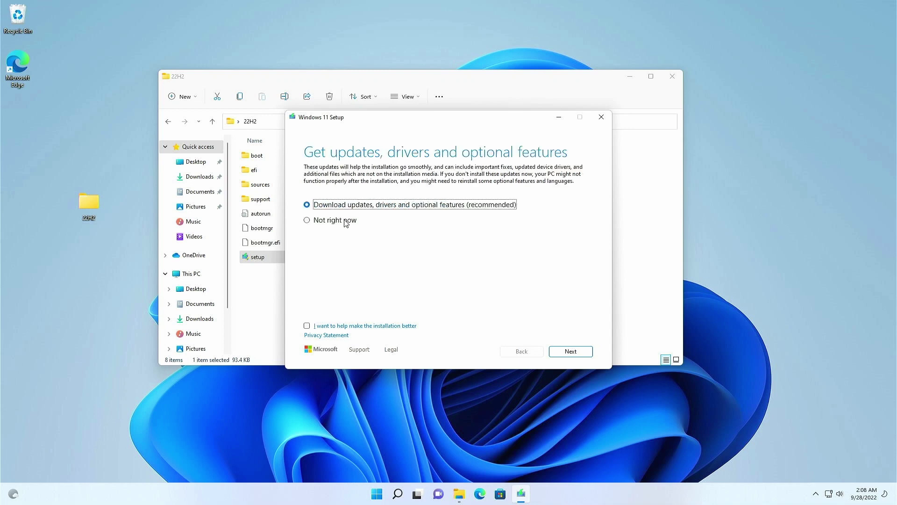
click(345, 222)
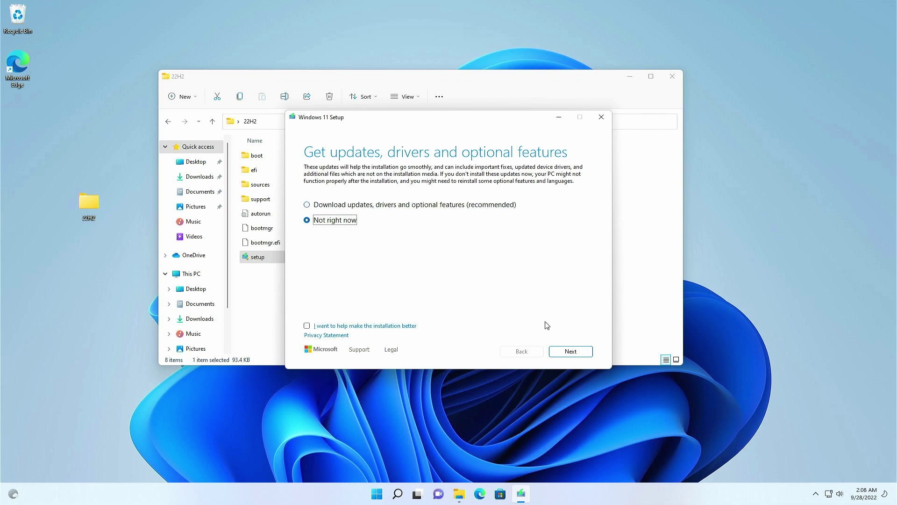
click(590, 357)
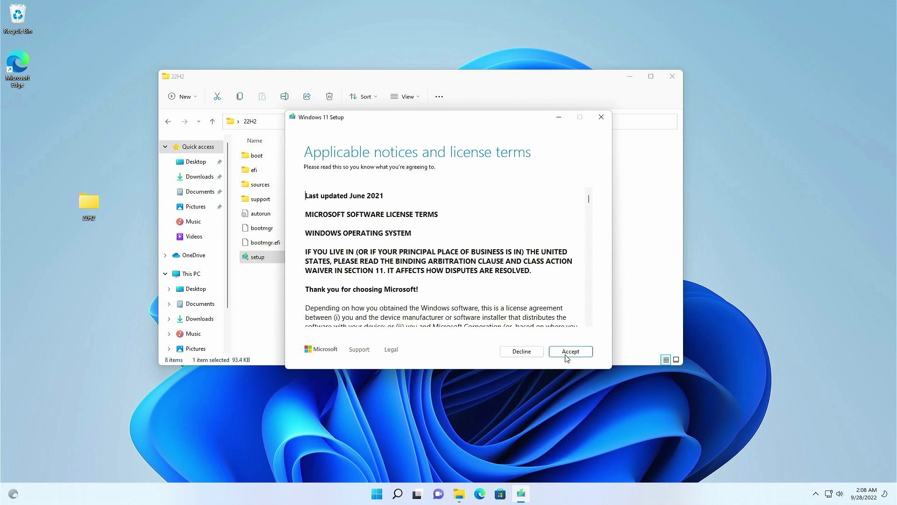
click(570, 351)
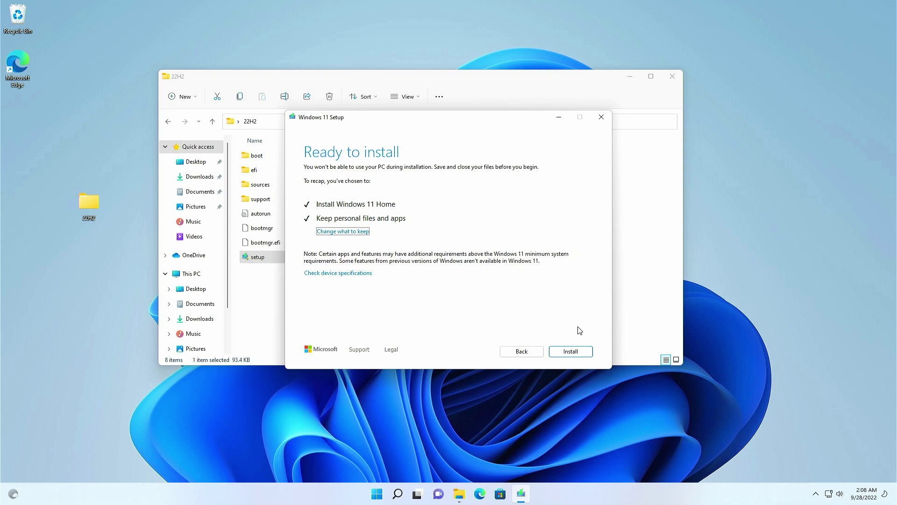
click(580, 354)
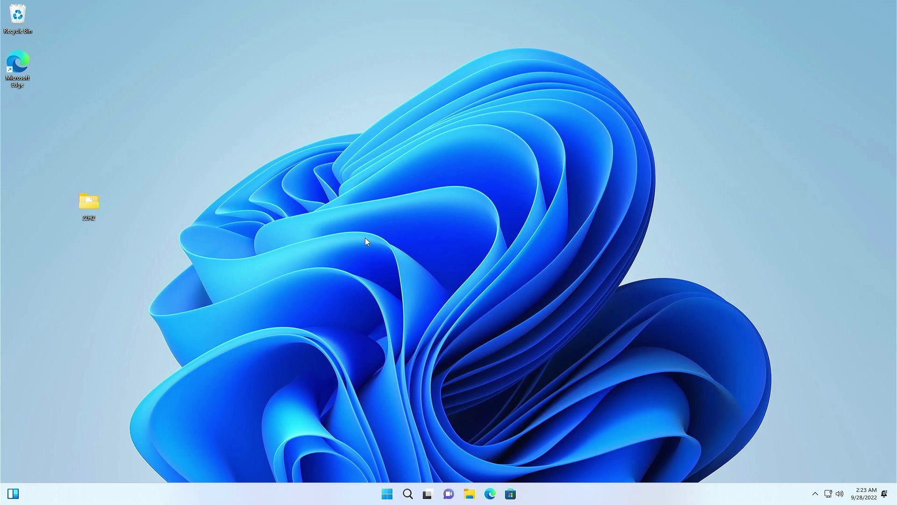
Check the About page and activation status in Settings for Windows 11 Home 22H2.
click(387, 493)
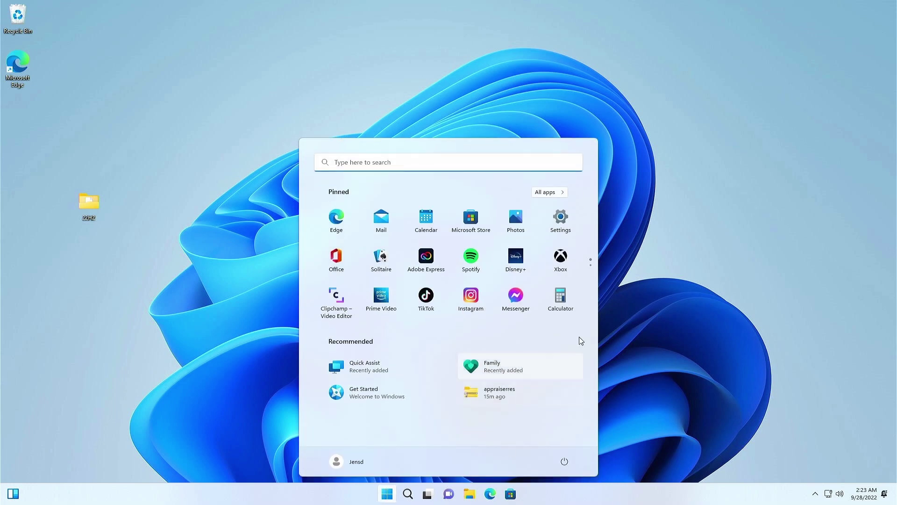
click(569, 221)
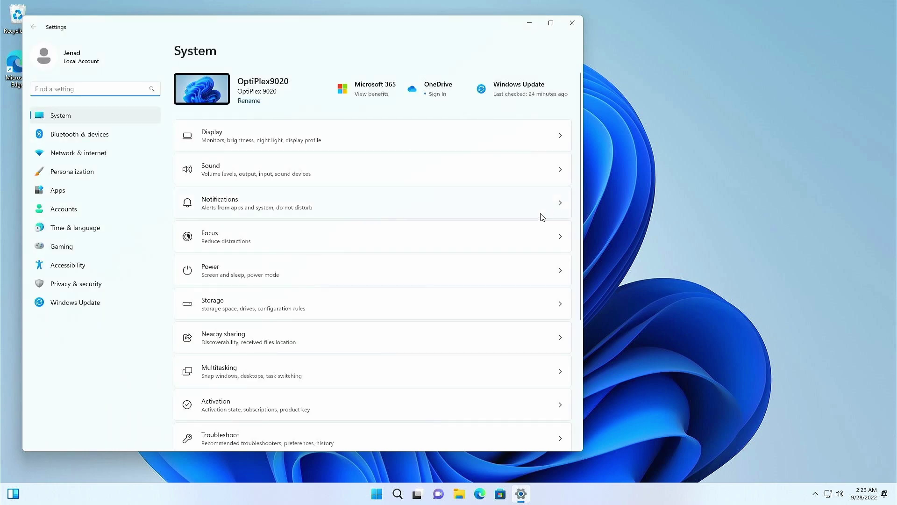
scroll(466, 276, down, 3)
scroll(466, 276, down, 1)
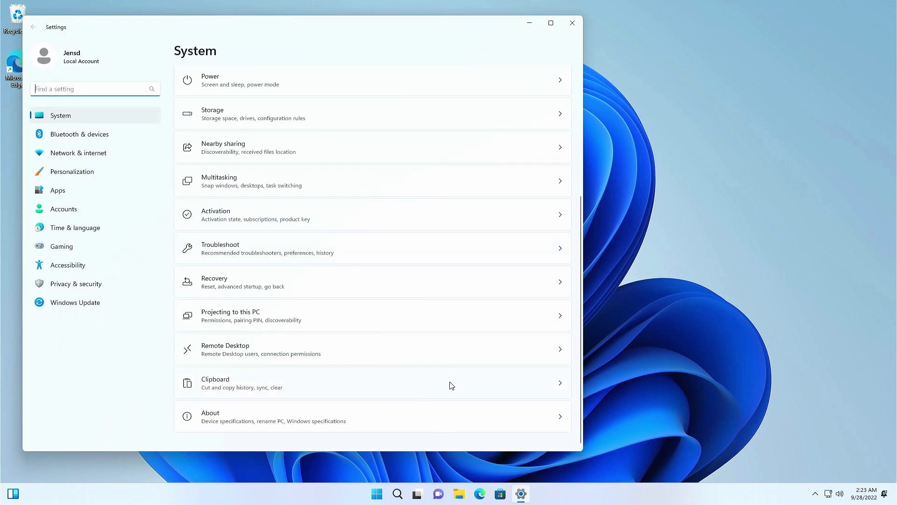
click(451, 414)
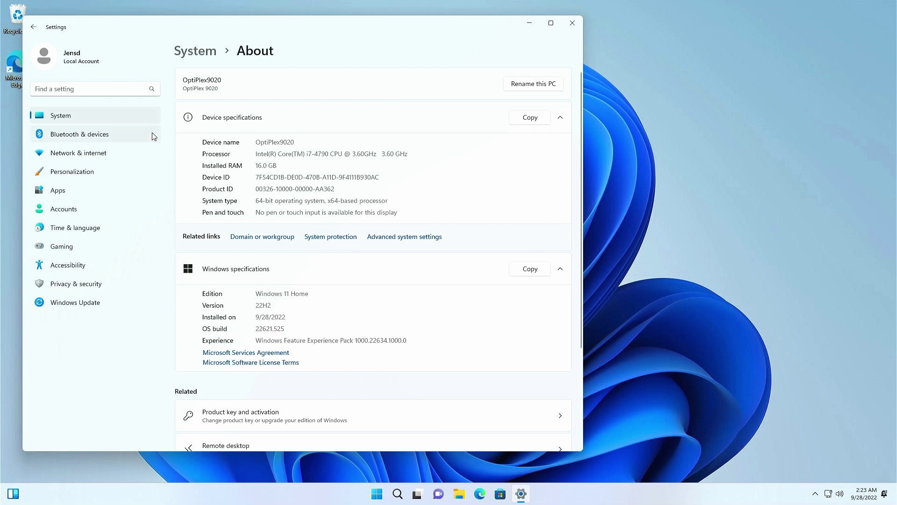
click(117, 86)
text(act)
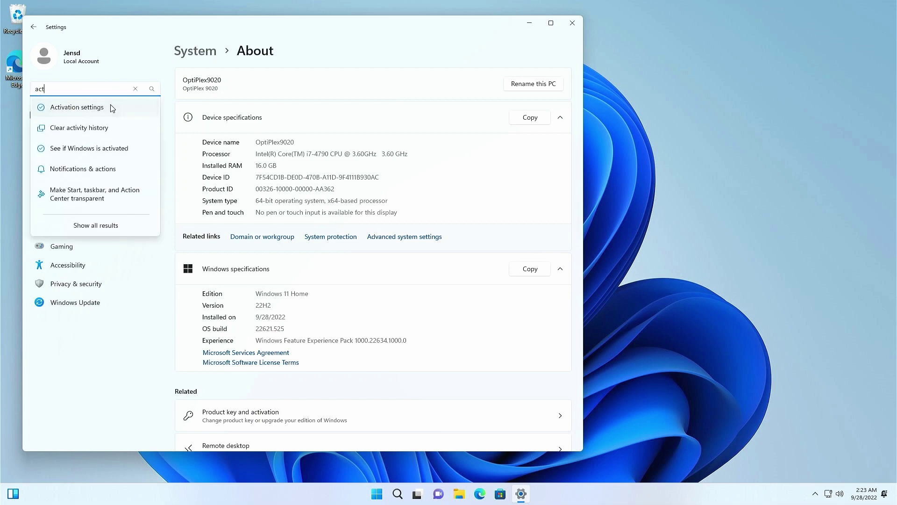
click(111, 108)
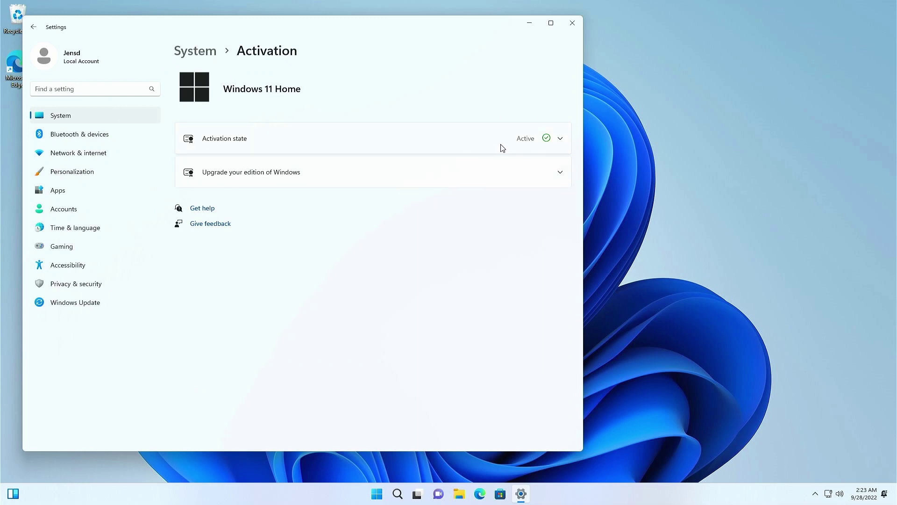
Check for updates in Windows Update, then close Settings.
click(106, 303)
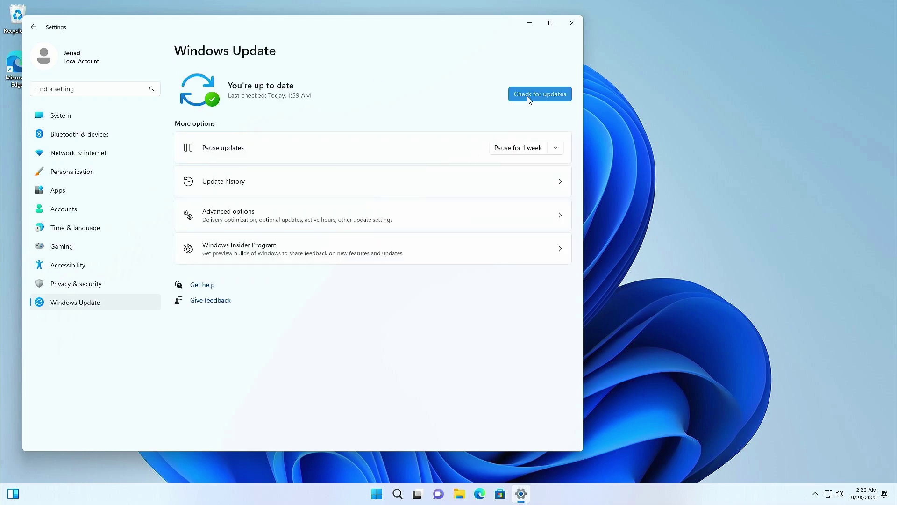
click(526, 100)
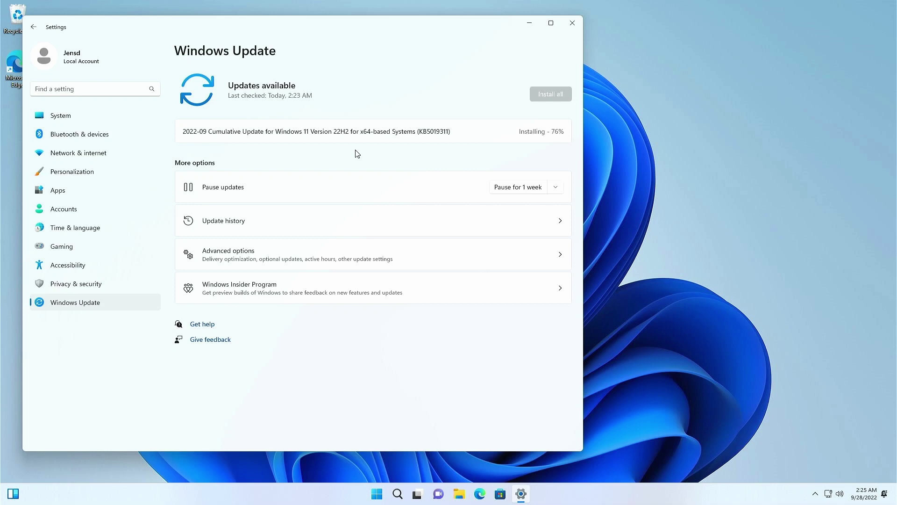
click(572, 23)
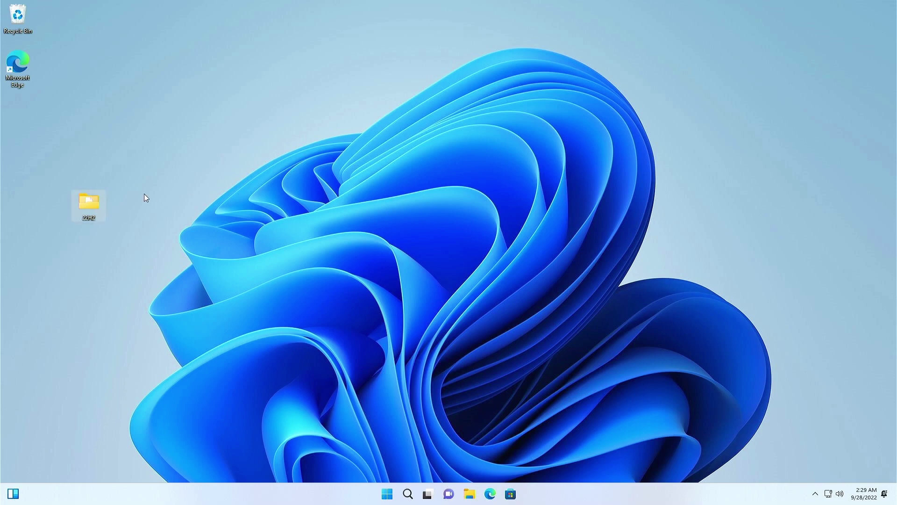
Permanently delete the 22H2 desktop folder, confirming the prompt, and launch Settings.
key(shift+Delete)
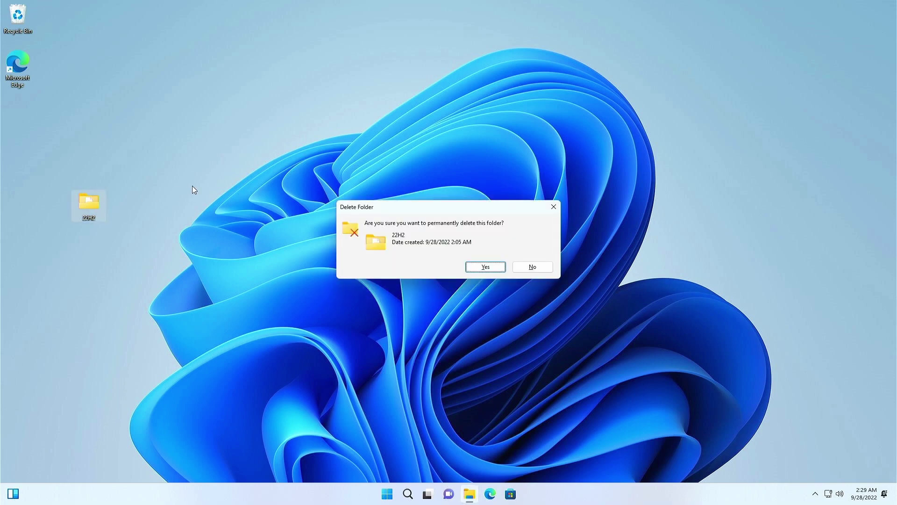
key(Return)
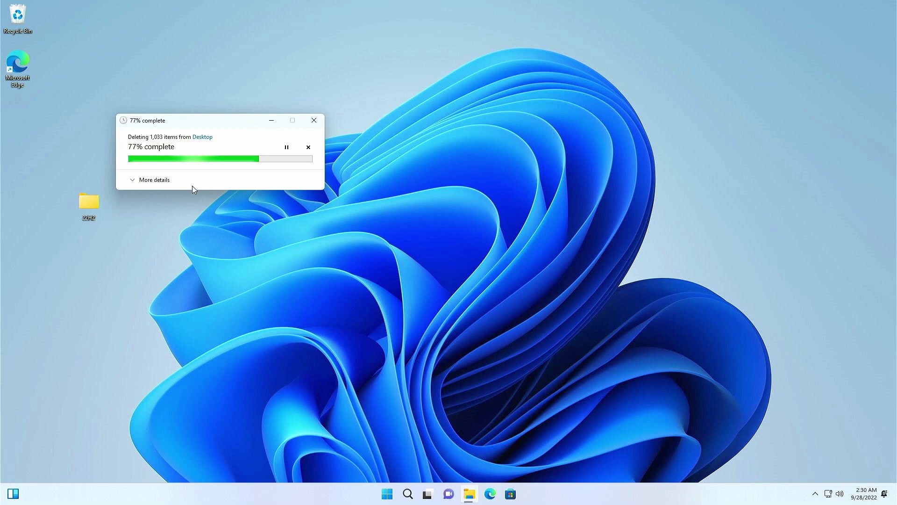
click(387, 490)
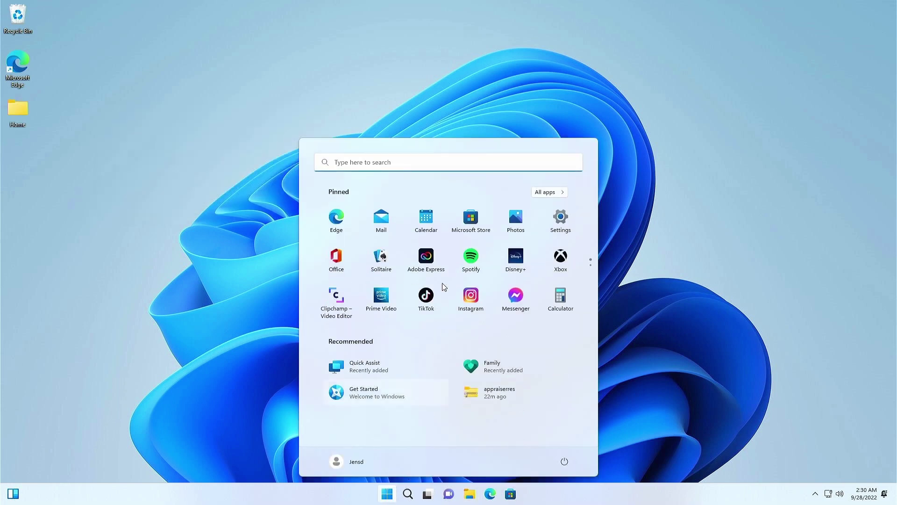
click(561, 217)
Snap Settings to the left and File Explorer to the right, then close both.
drag(468, 53, 298, 32)
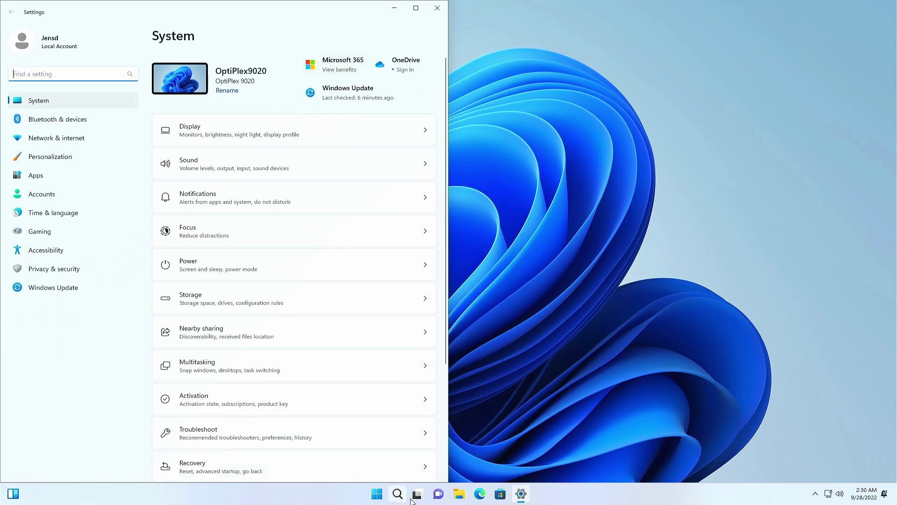
click(460, 495)
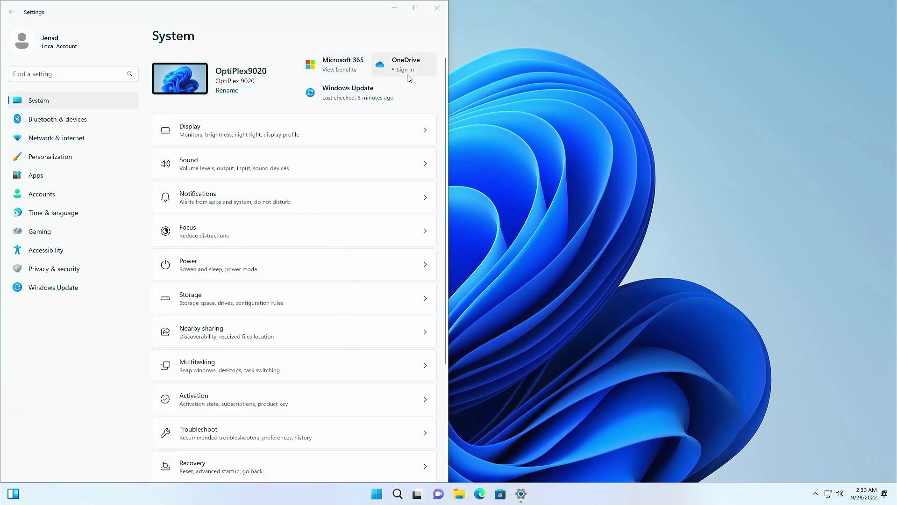
drag(371, 77, 327, 34)
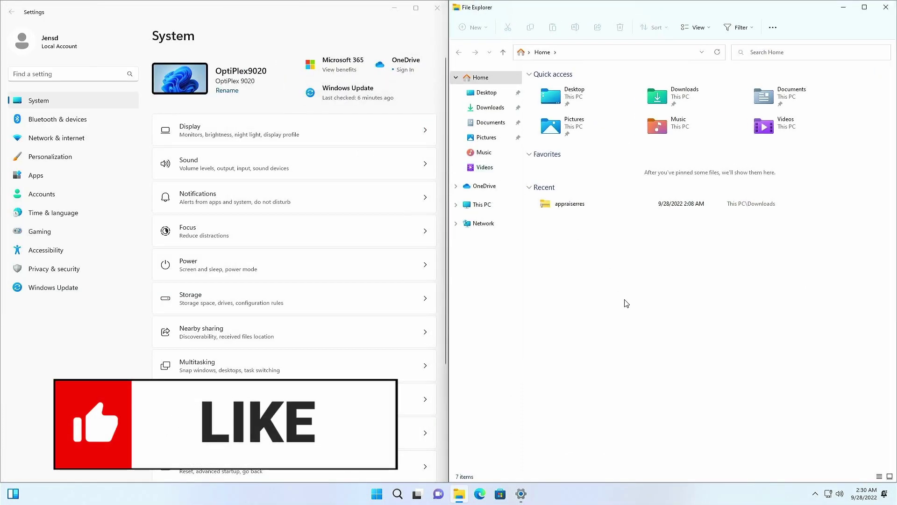
click(888, 8)
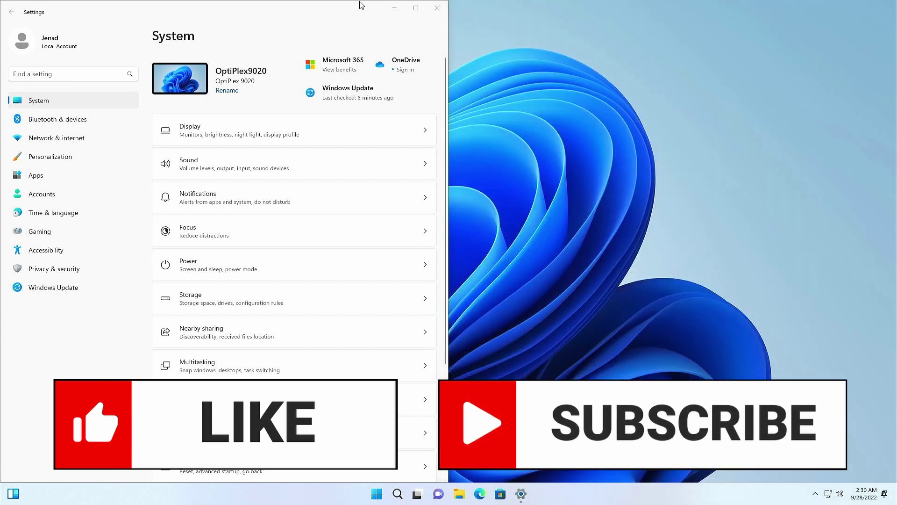
click(437, 8)
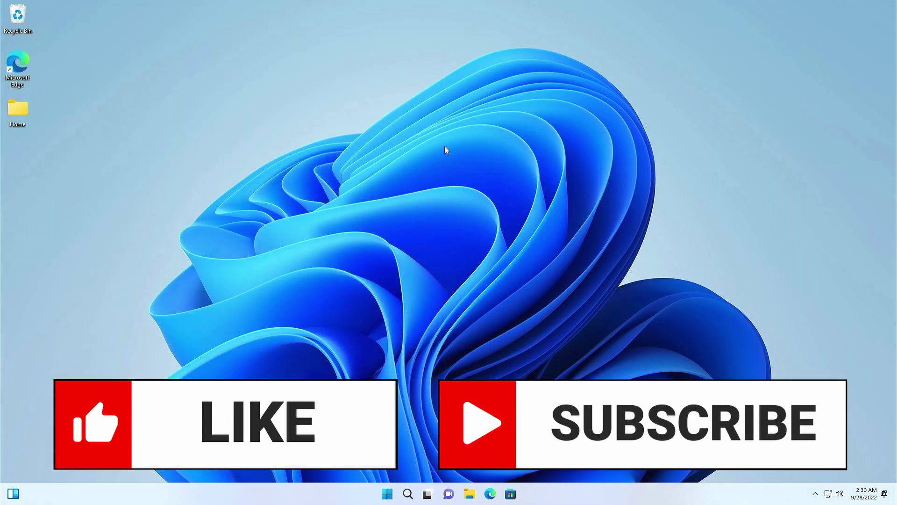